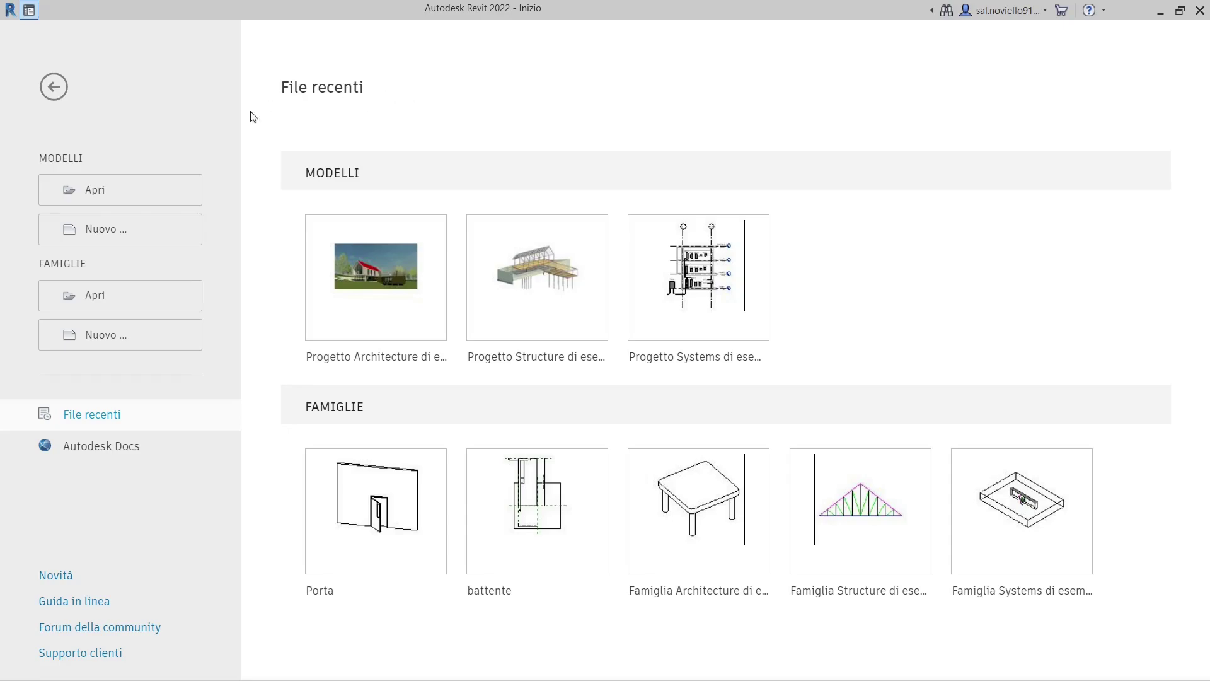
# - Create the new project Progetto3 from the Modello architettonico template
pyautogui.click(107, 238)
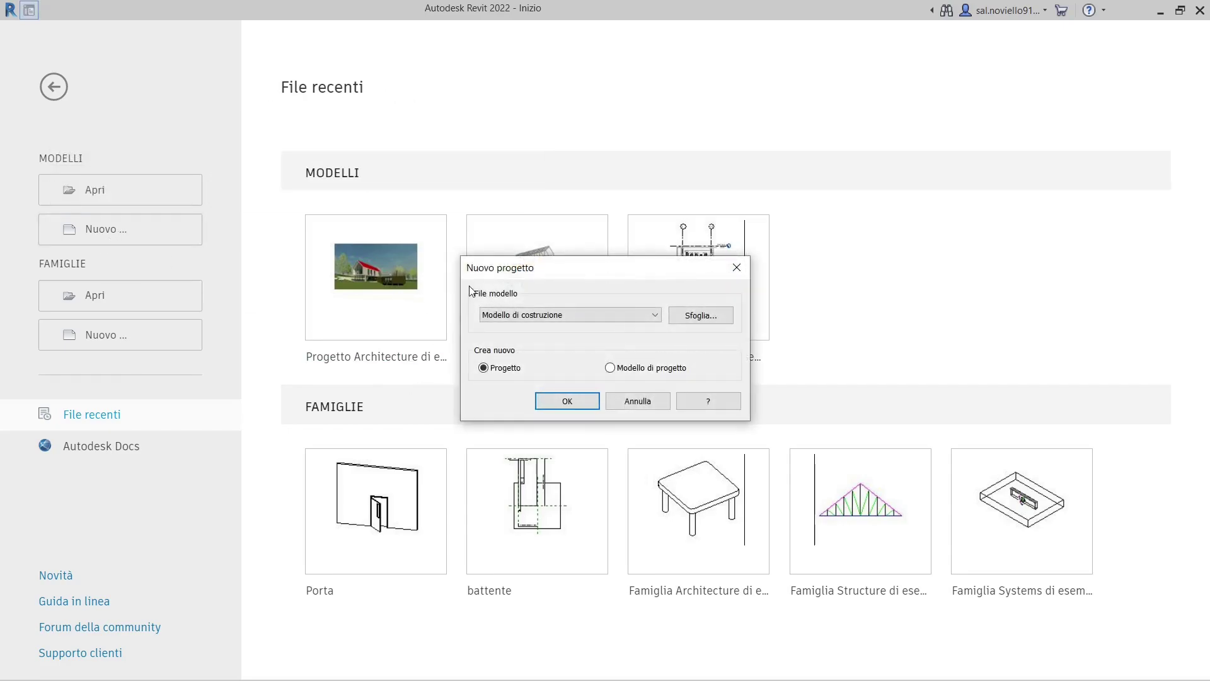
pyautogui.click(540, 312)
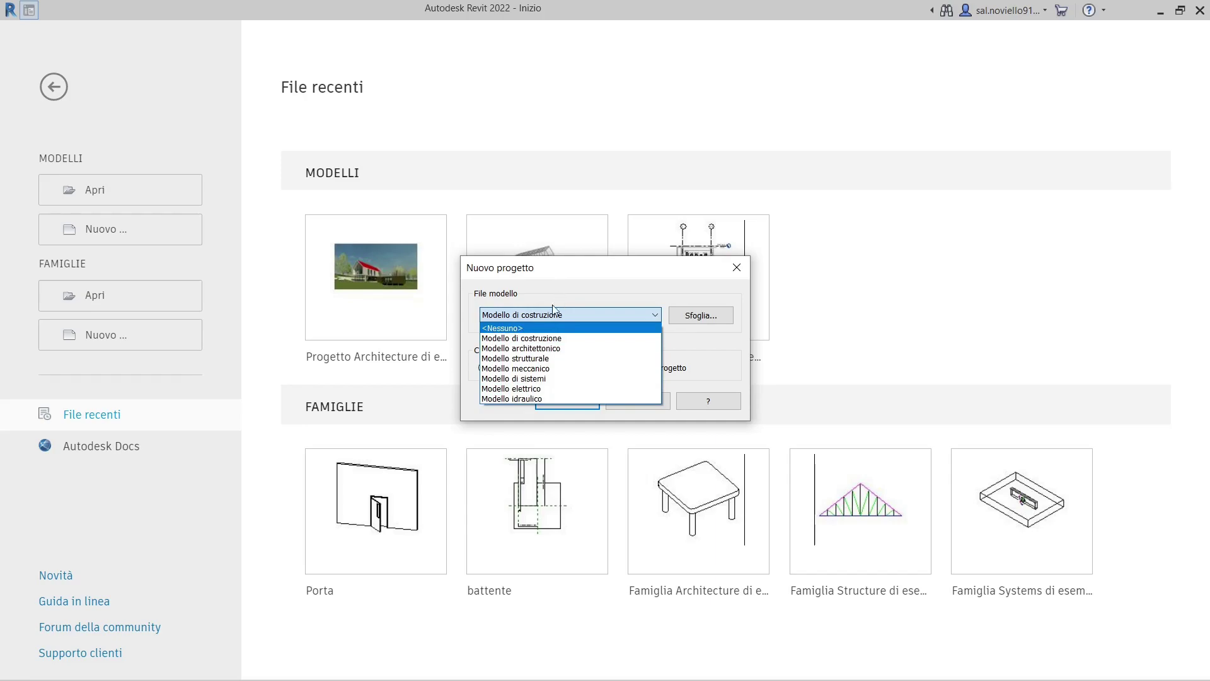
pyautogui.click(541, 346)
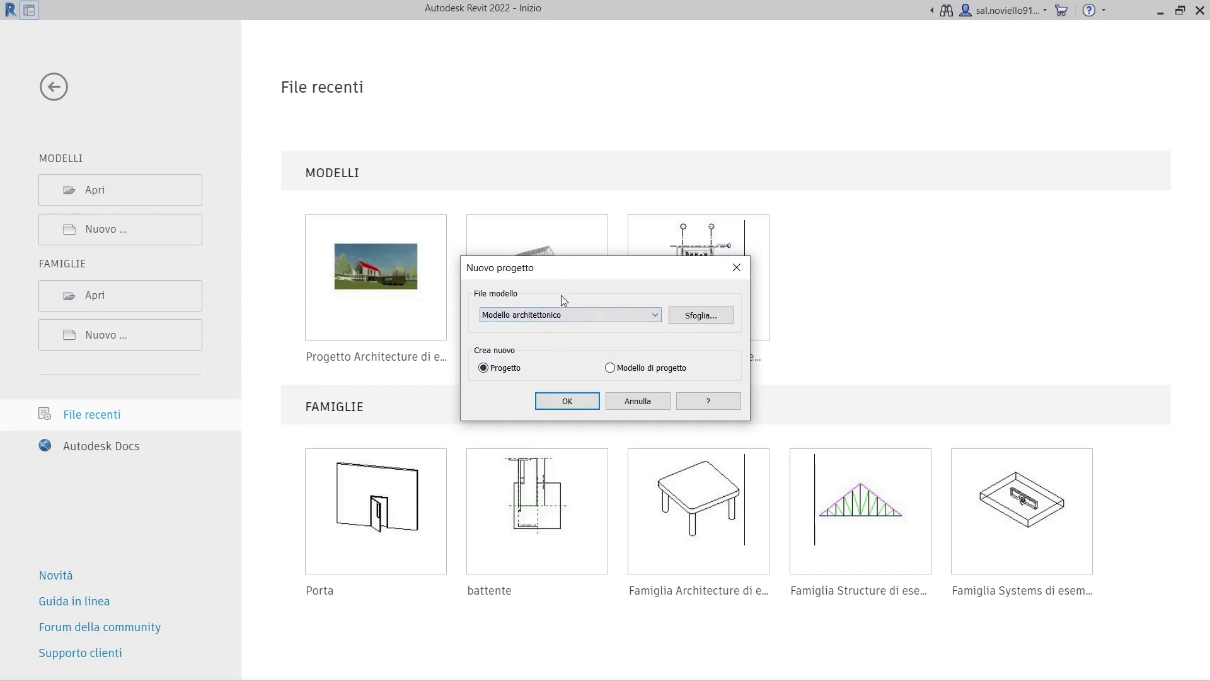
pyautogui.click(598, 408)
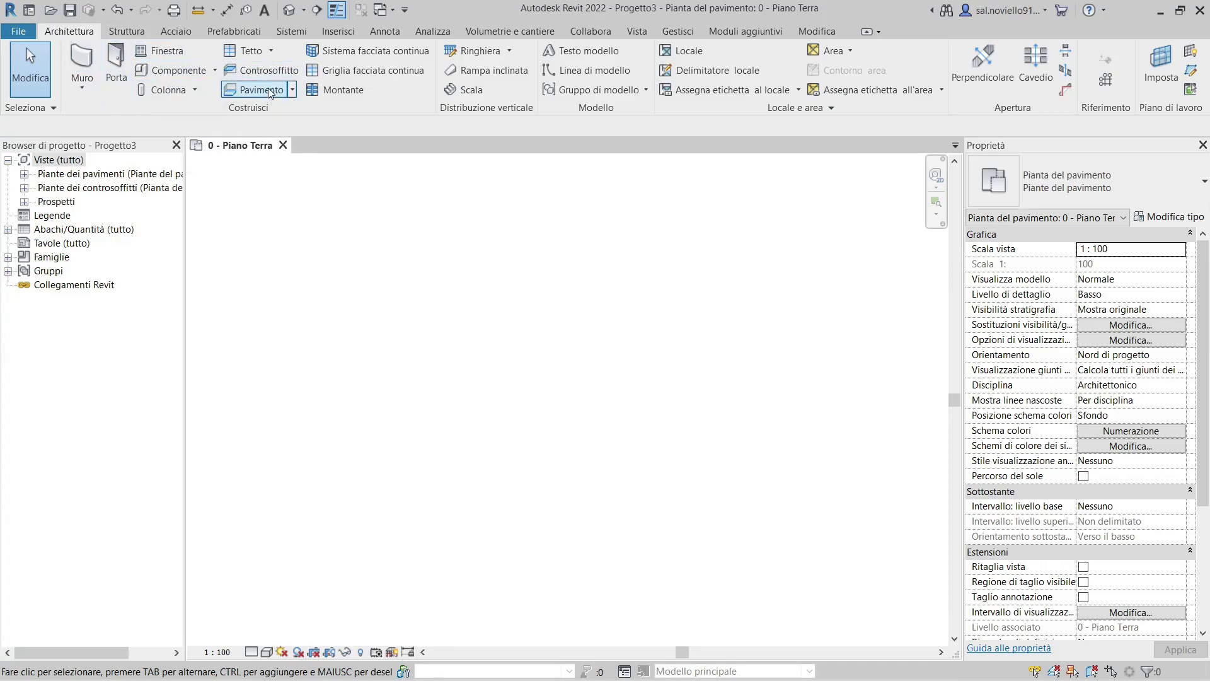
# - Start a component, browse the Italian library in Carica famiglia, then close that dialog
pyautogui.click(169, 71)
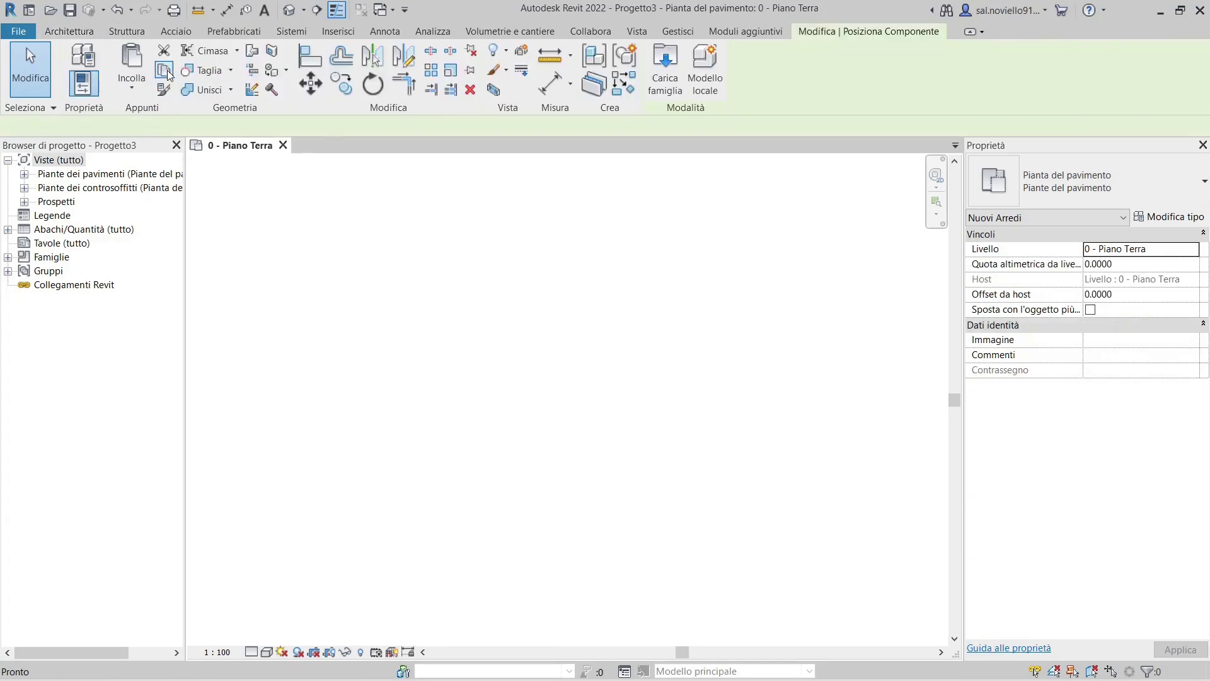
pyautogui.click(665, 67)
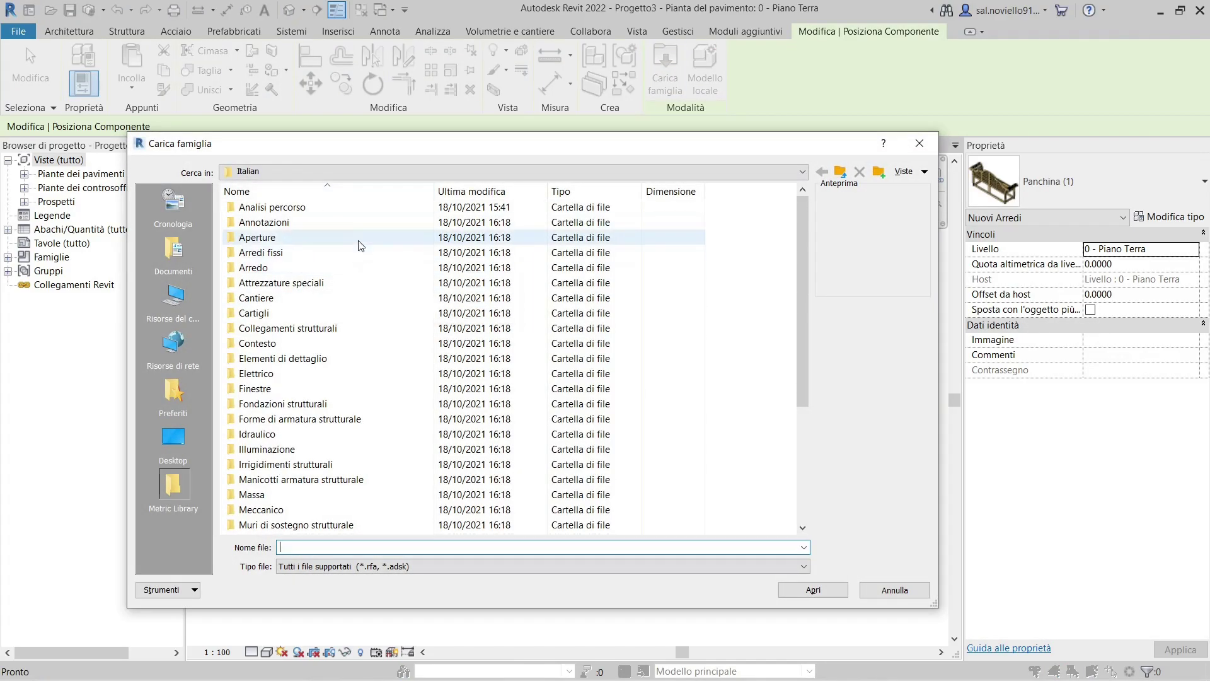
pyautogui.scroll(-1, 340, 261)
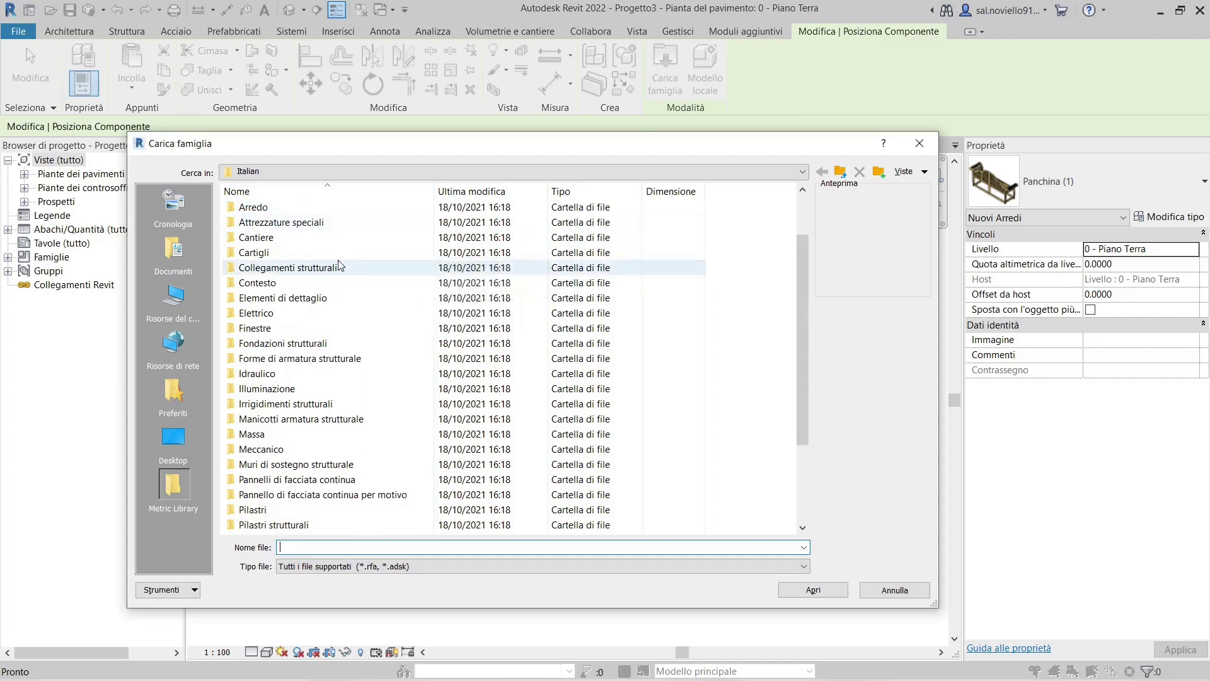
pyautogui.click(290, 171)
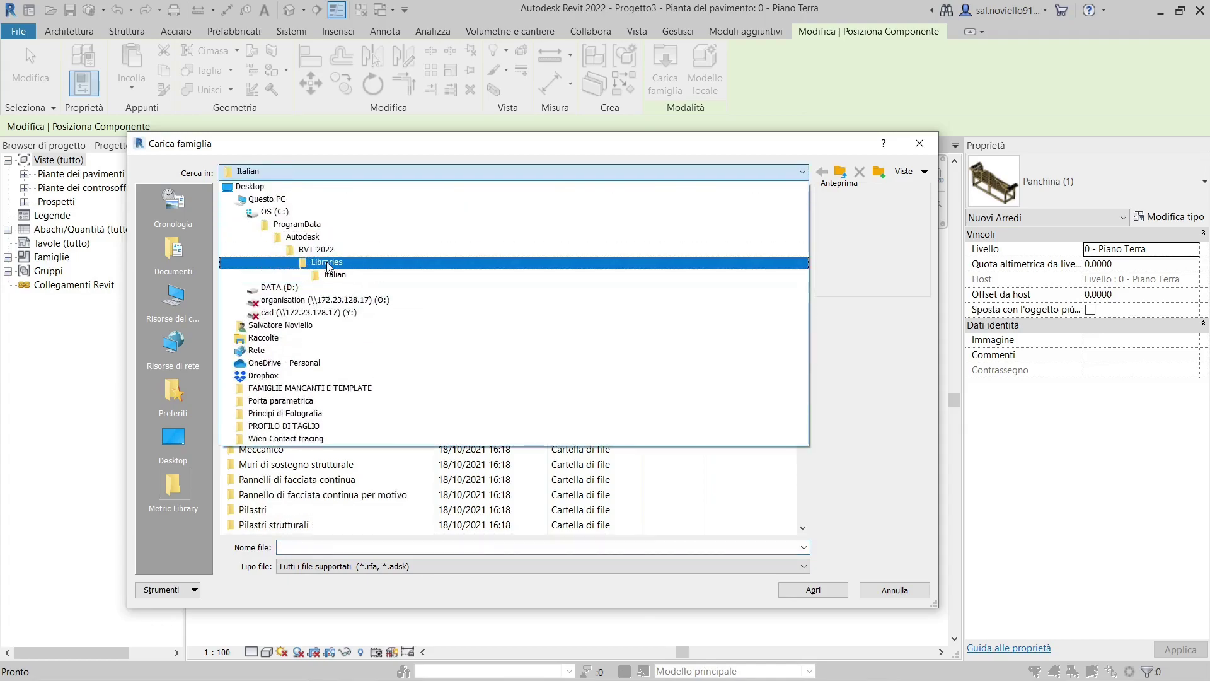
pyautogui.click(747, 174)
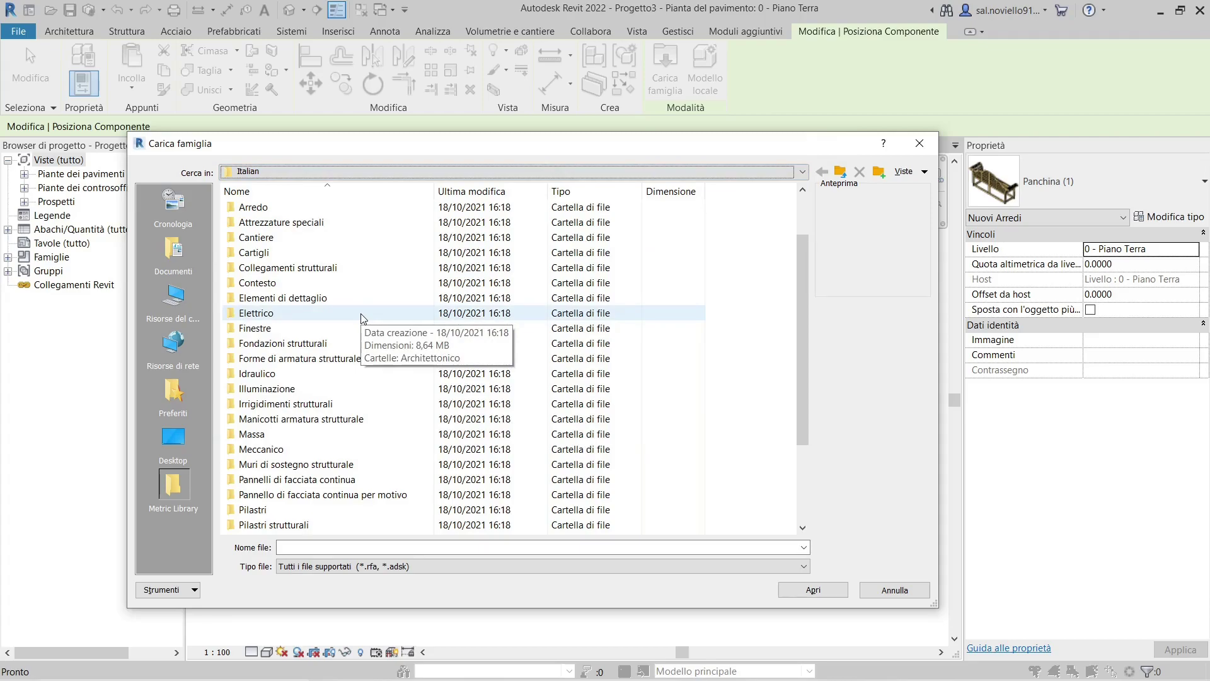
pyautogui.click(911, 144)
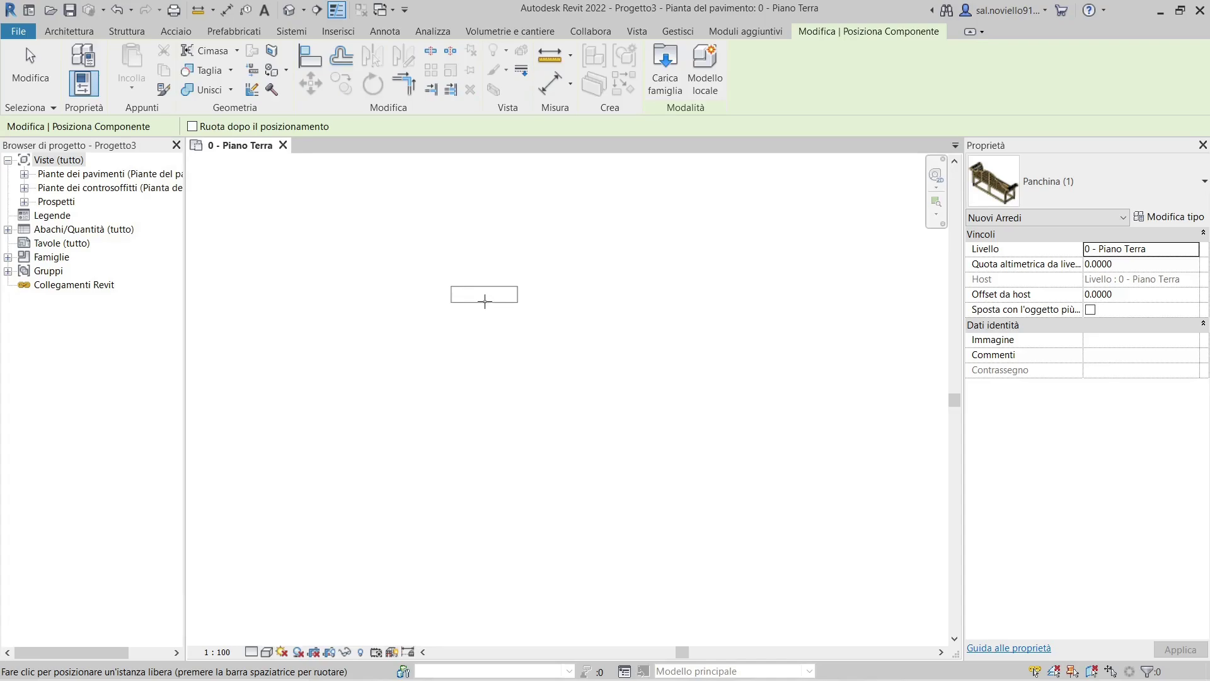
# - Cancel the Panchina component placement with Esc
pyautogui.press('Escape')
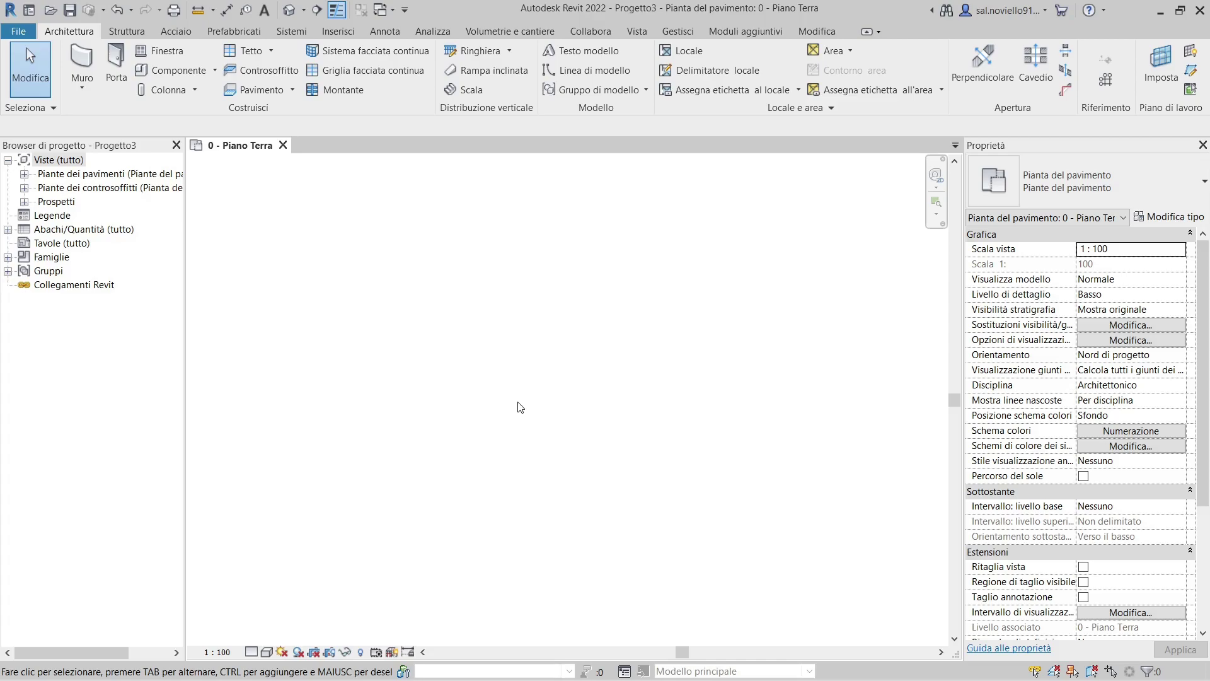
# - Select the default family template path in Opzioni > Posizione dei file
pyautogui.click(16, 31)
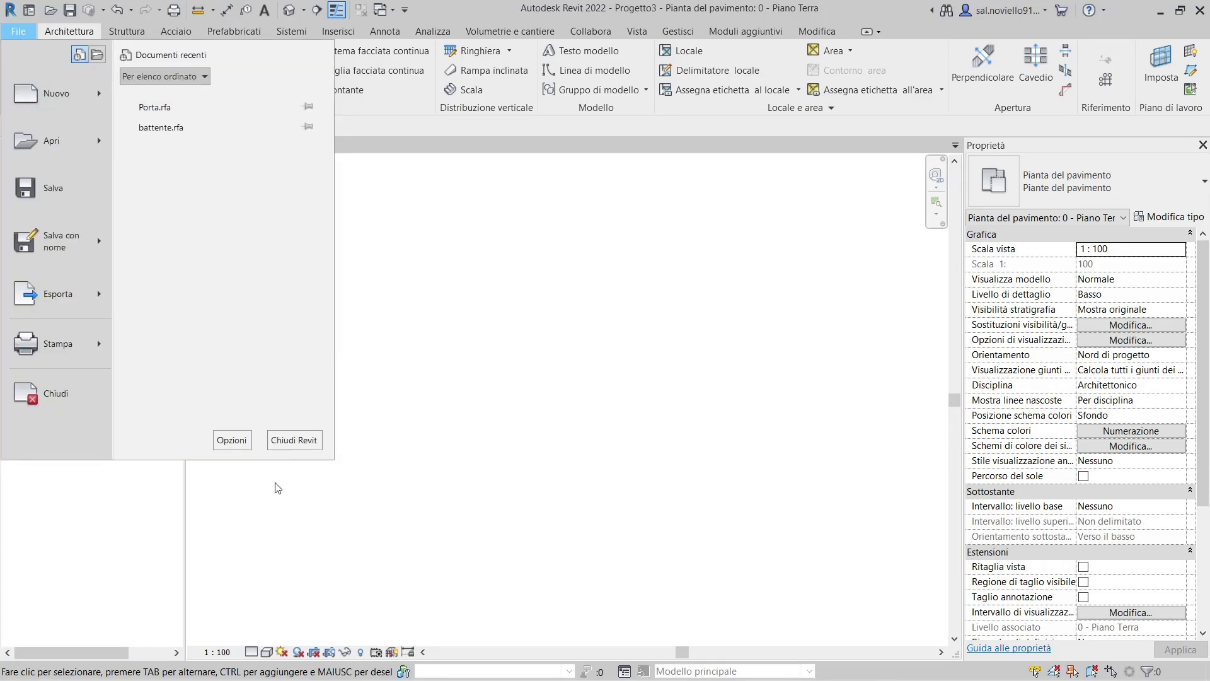
pyautogui.click(234, 442)
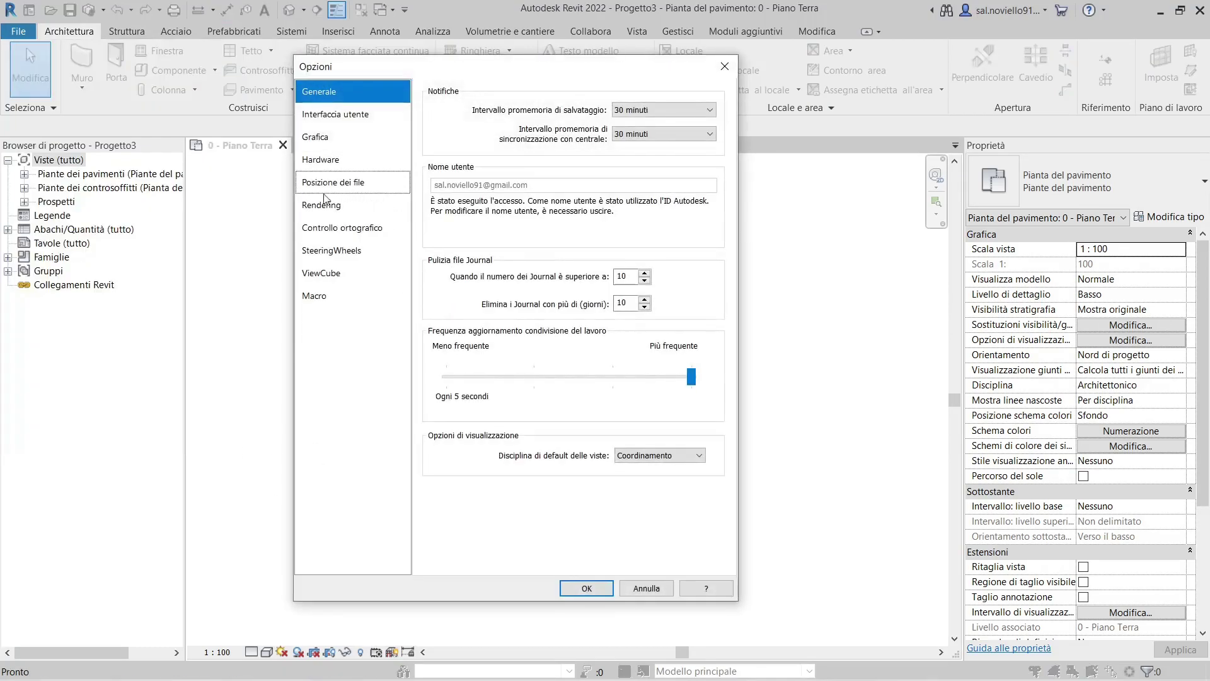
pyautogui.click(354, 184)
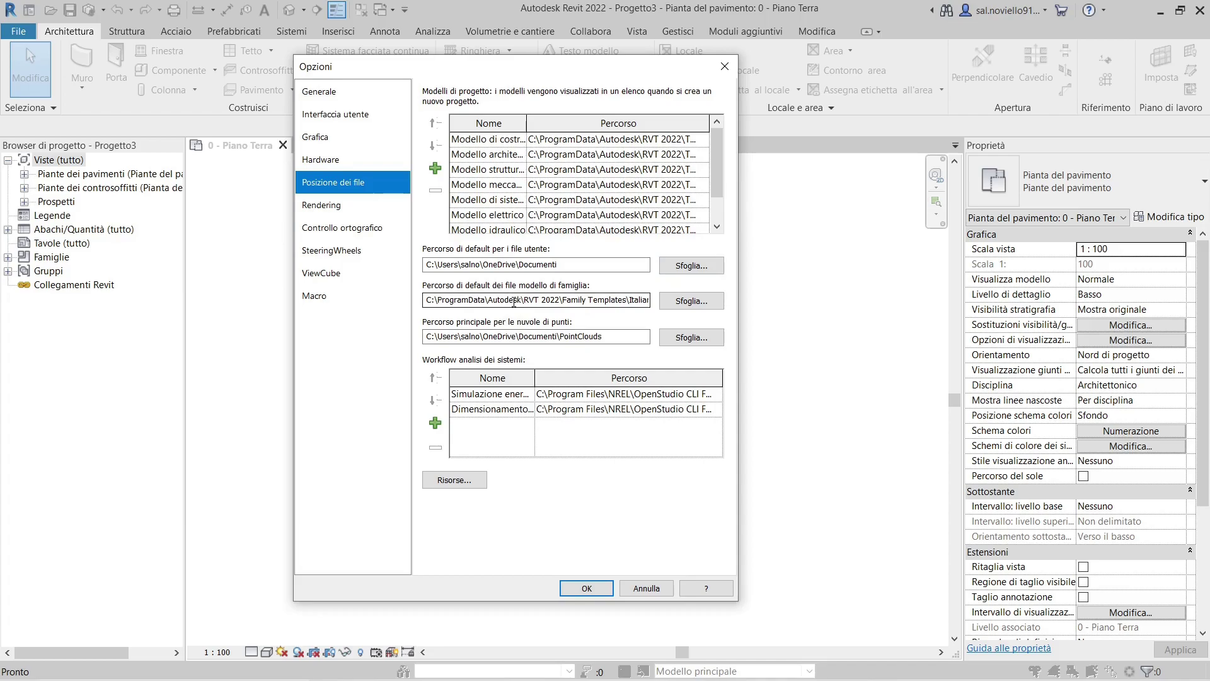
pyautogui.click(430, 301)
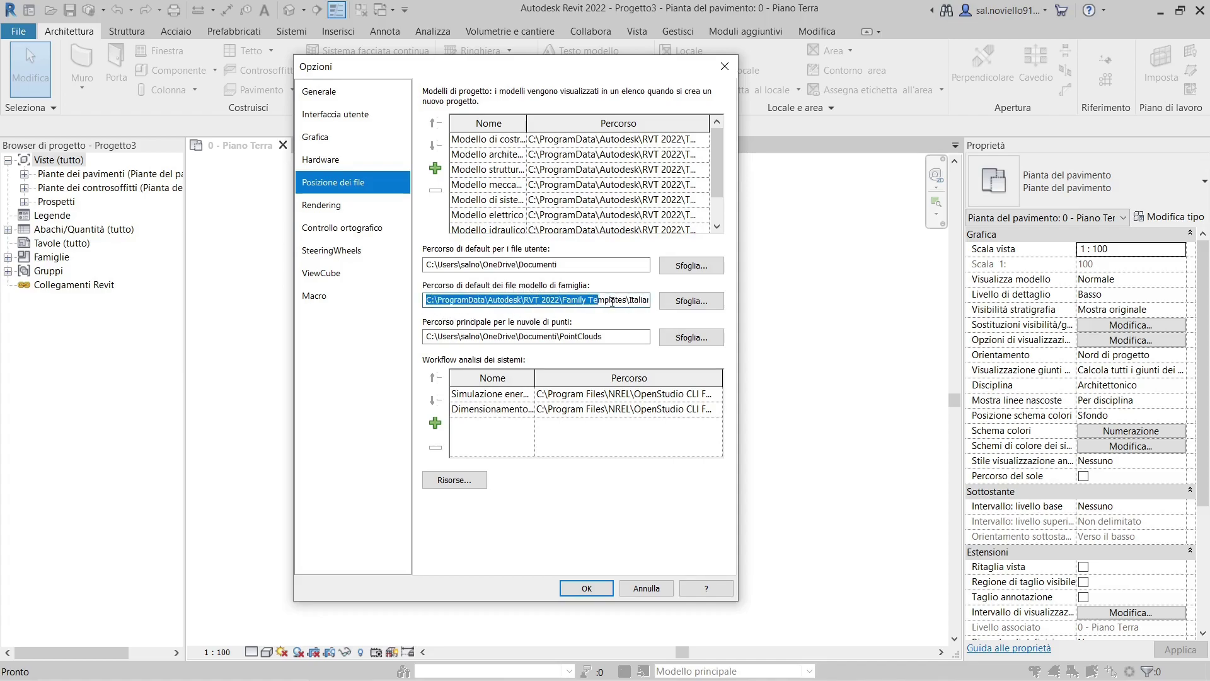
pyautogui.moveTo(428, 300); pyautogui.dragTo(649, 300)
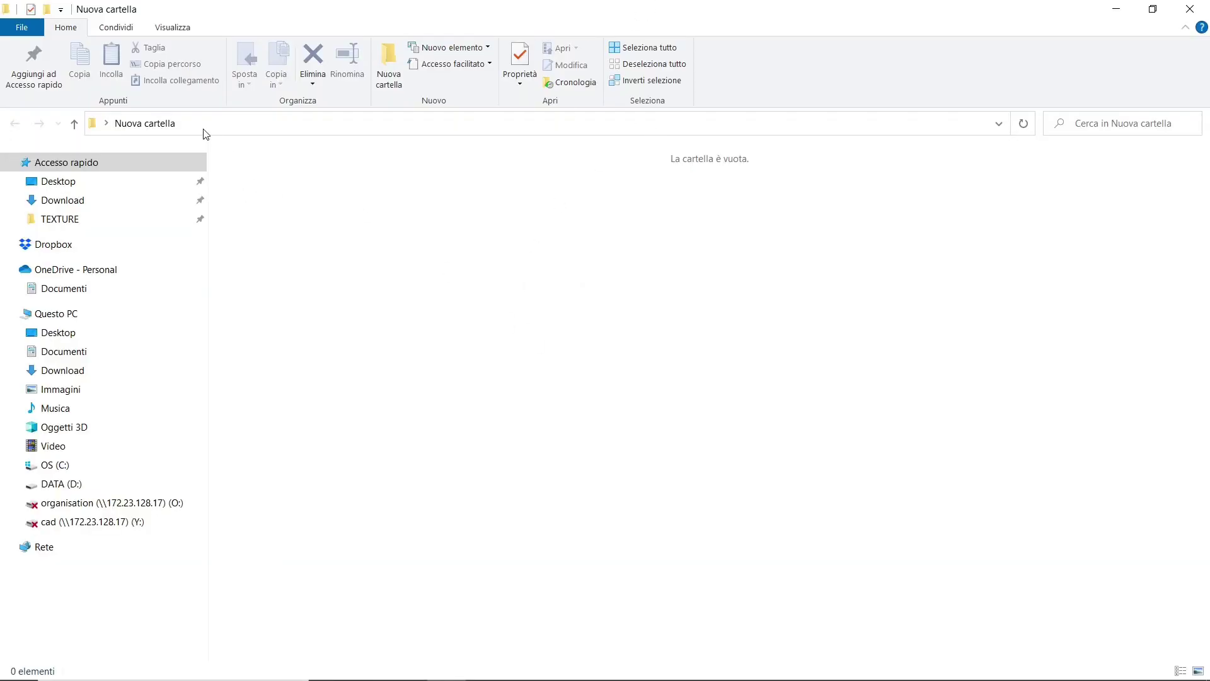
# - Paste the copied path into Explorer's address bar to open Family Templates\Italian
pyautogui.click(215, 129)
pyautogui.write('C:\\ProgramData\\Autodesk\\RVT 2022\\Family Templates\\Italian')
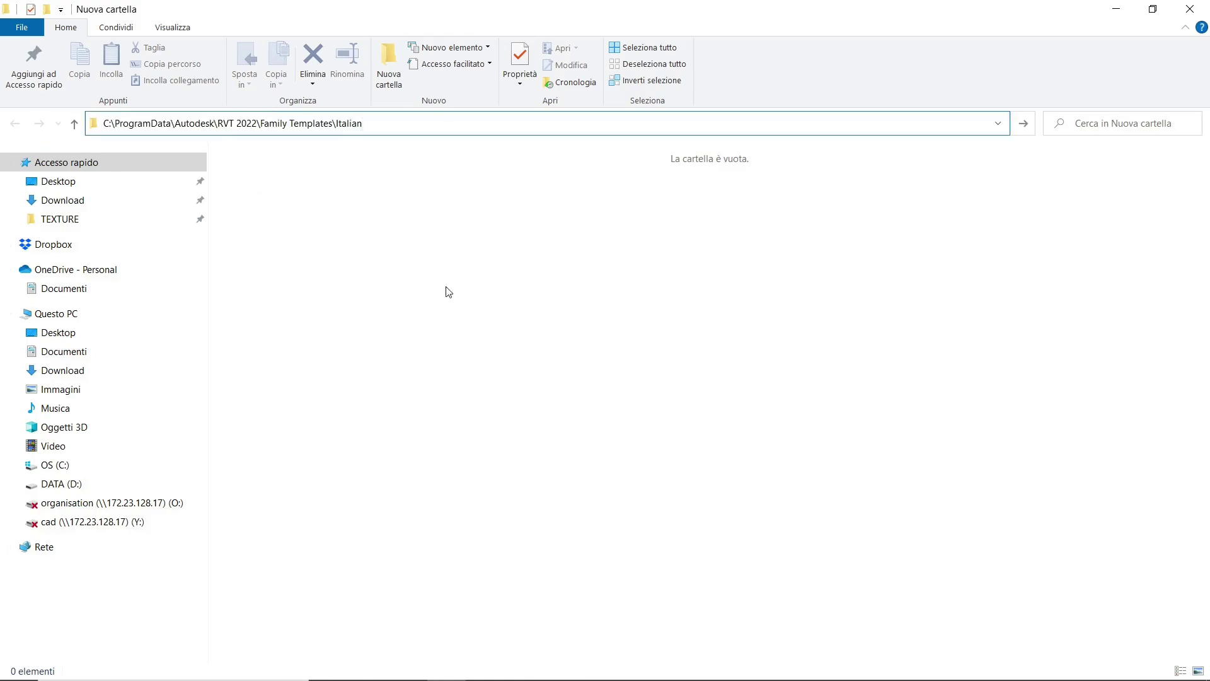
pyautogui.press('Return')
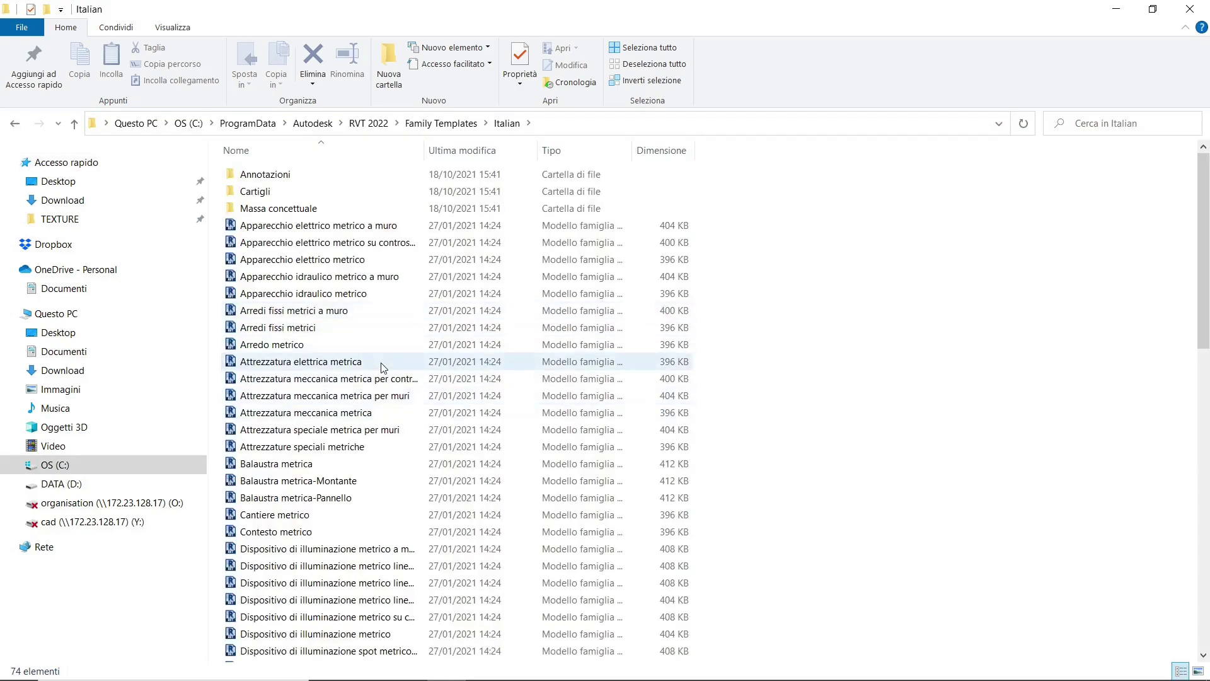
pyautogui.scroll(-3, 391, 302)
pyautogui.scroll(3, 353, 264)
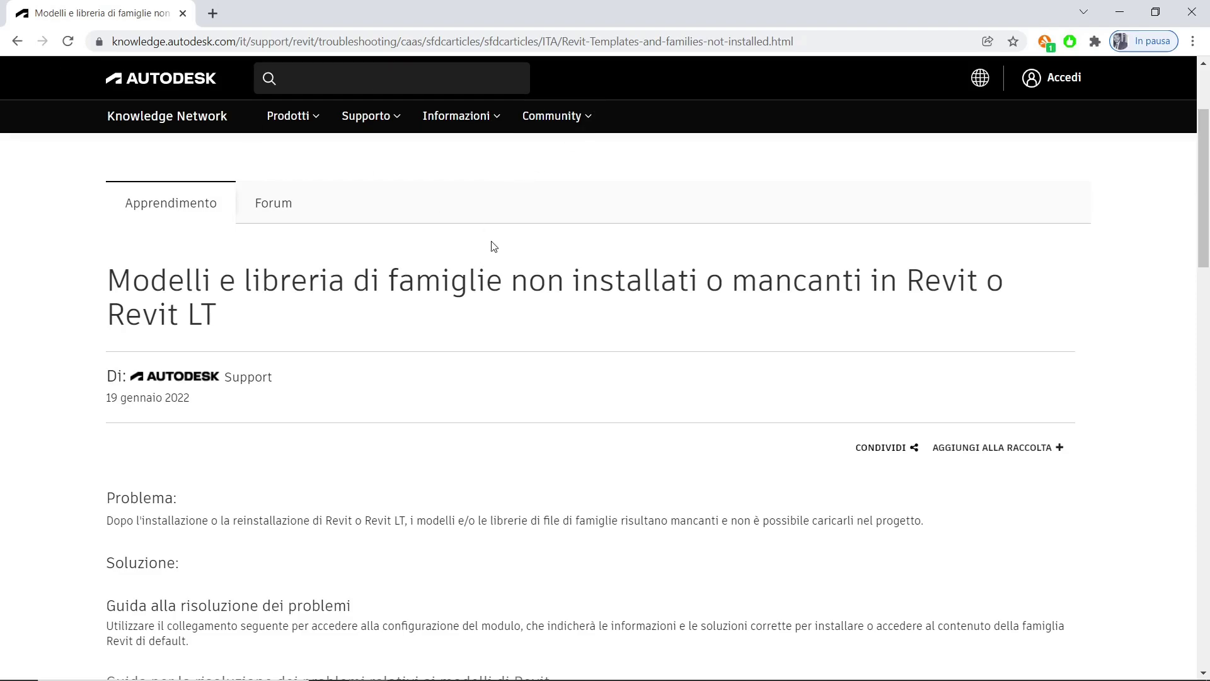
# - Scroll the support article and follow the Revit templates troubleshooting guide link
pyautogui.click(811, 36)
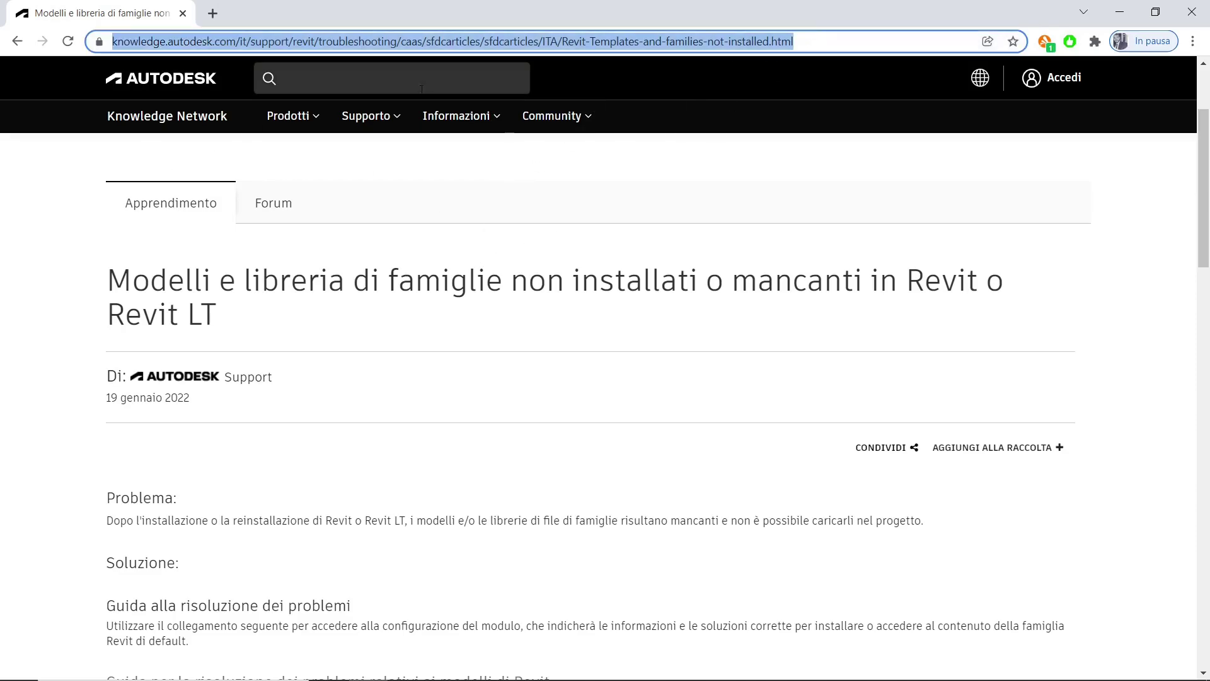
pyautogui.scroll(-2, 495, 228)
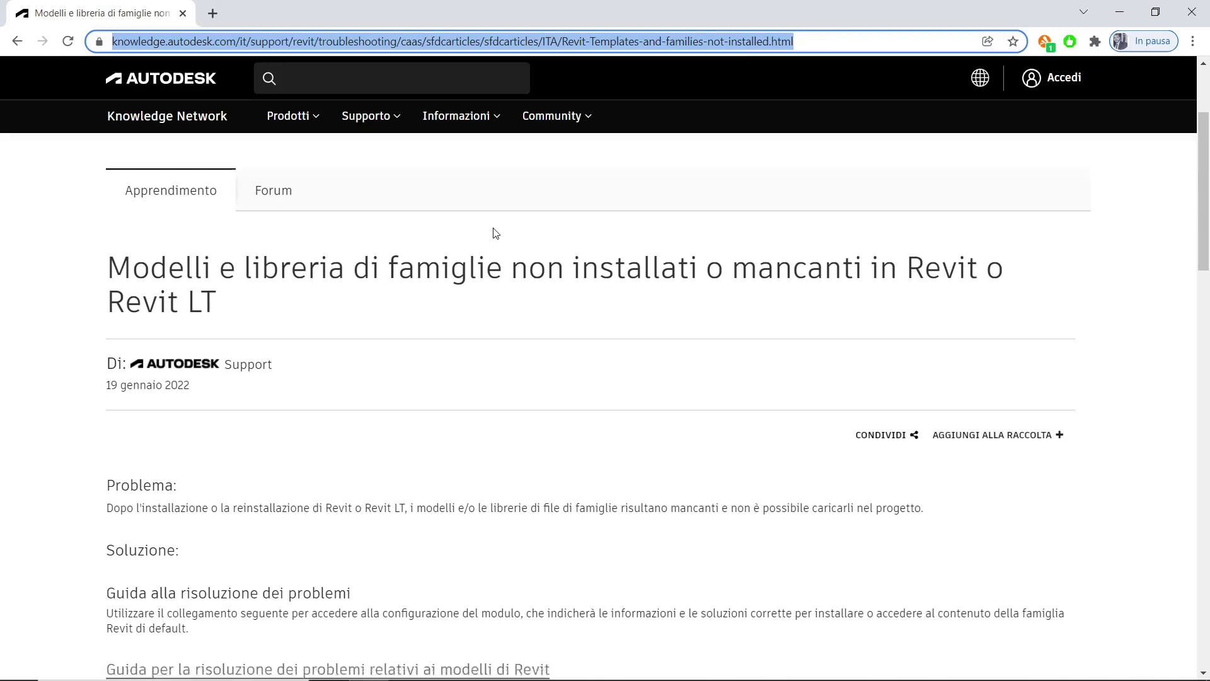
pyautogui.click(97, 416)
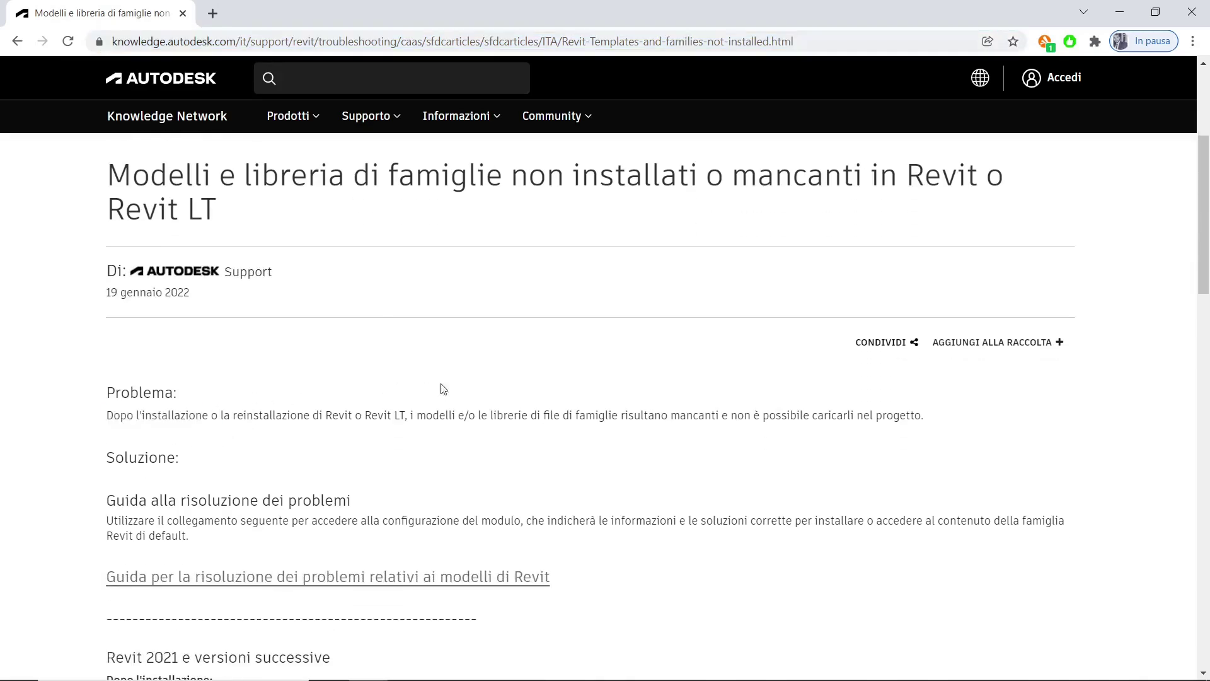
pyautogui.scroll(-3, 468, 377)
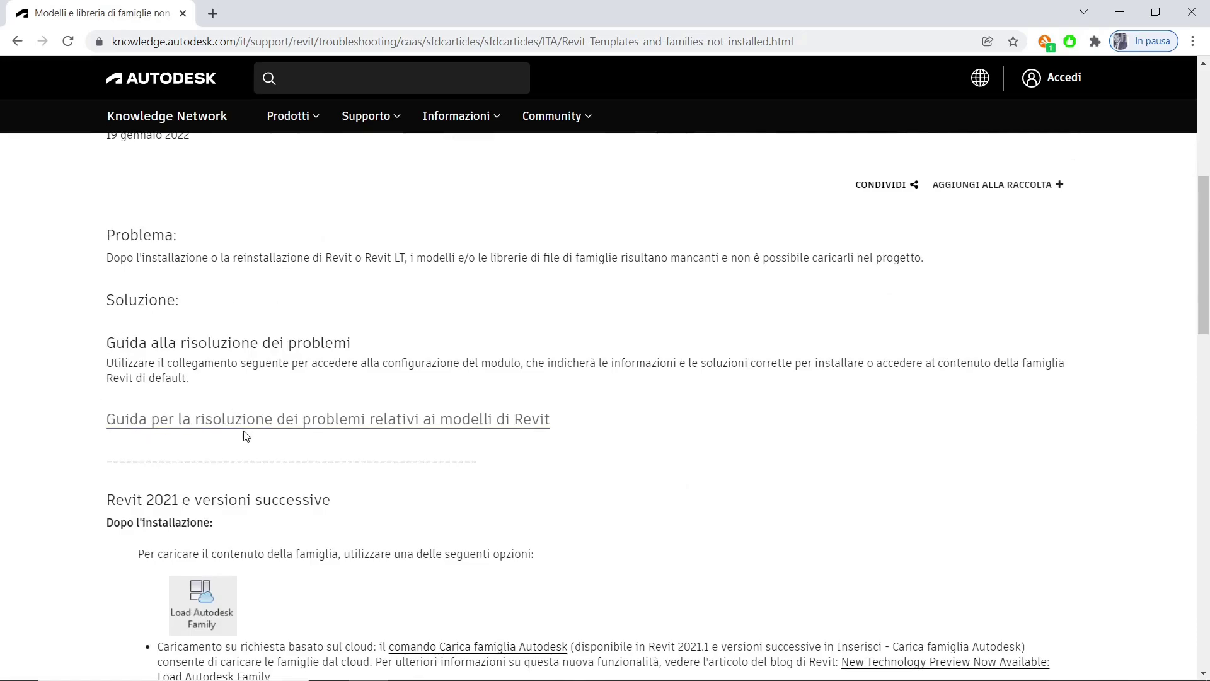
pyautogui.click(394, 424)
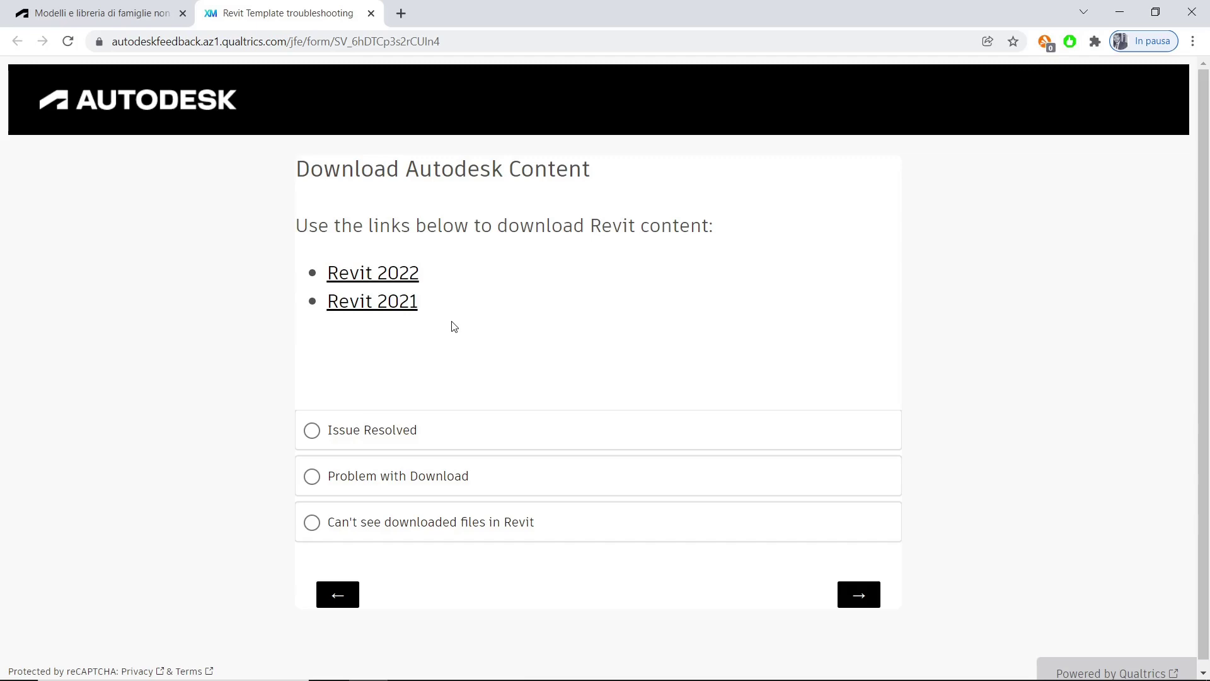
# - Open the Revit 2021 content download page and scroll through it
pyautogui.click(368, 306)
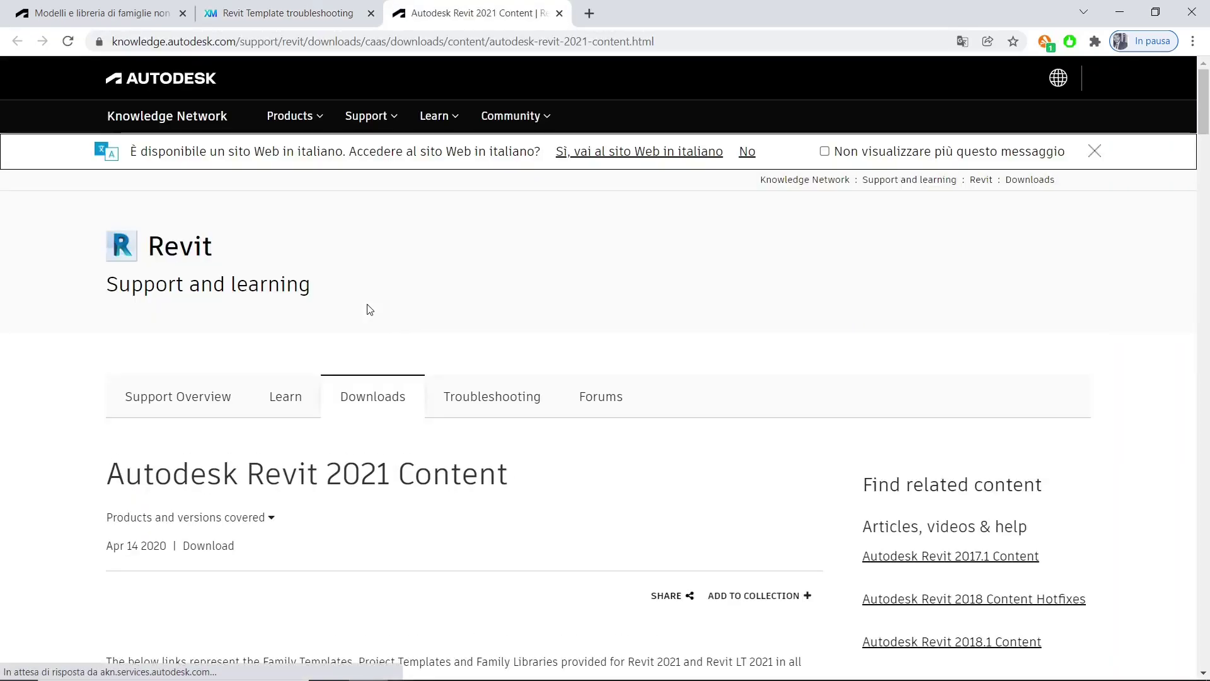
pyautogui.scroll(-5, 371, 305)
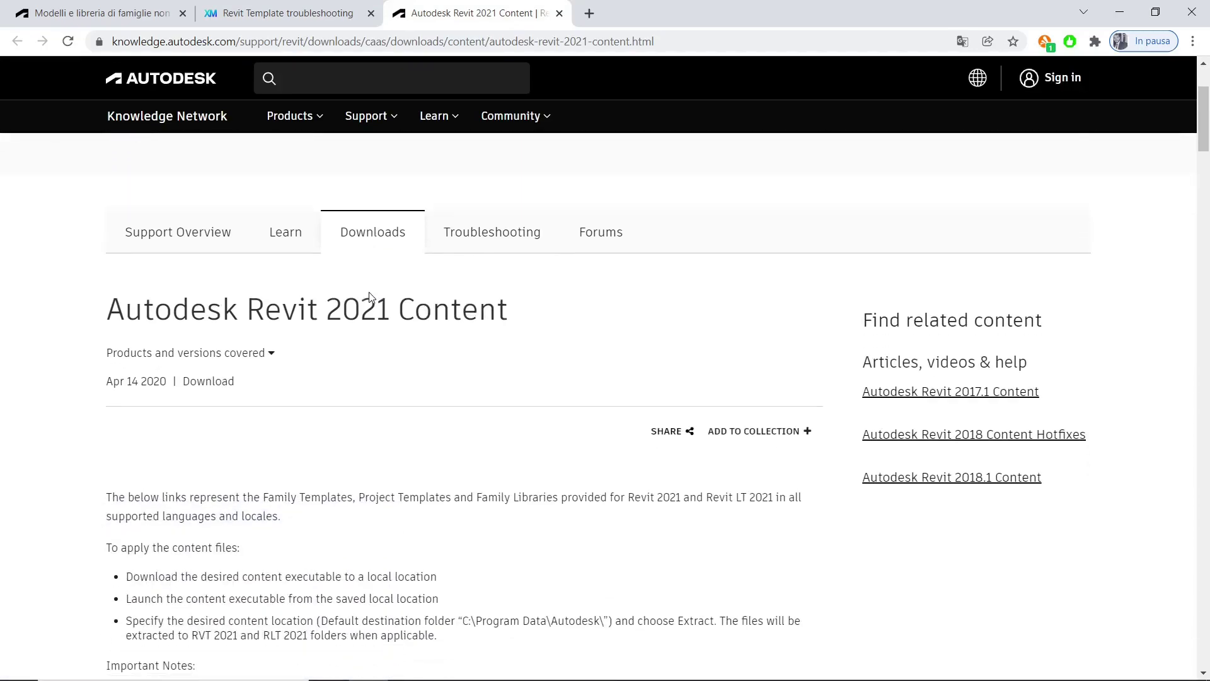
pyautogui.scroll(-4, 371, 297)
pyautogui.scroll(-2, 370, 295)
pyautogui.scroll(-2, 370, 292)
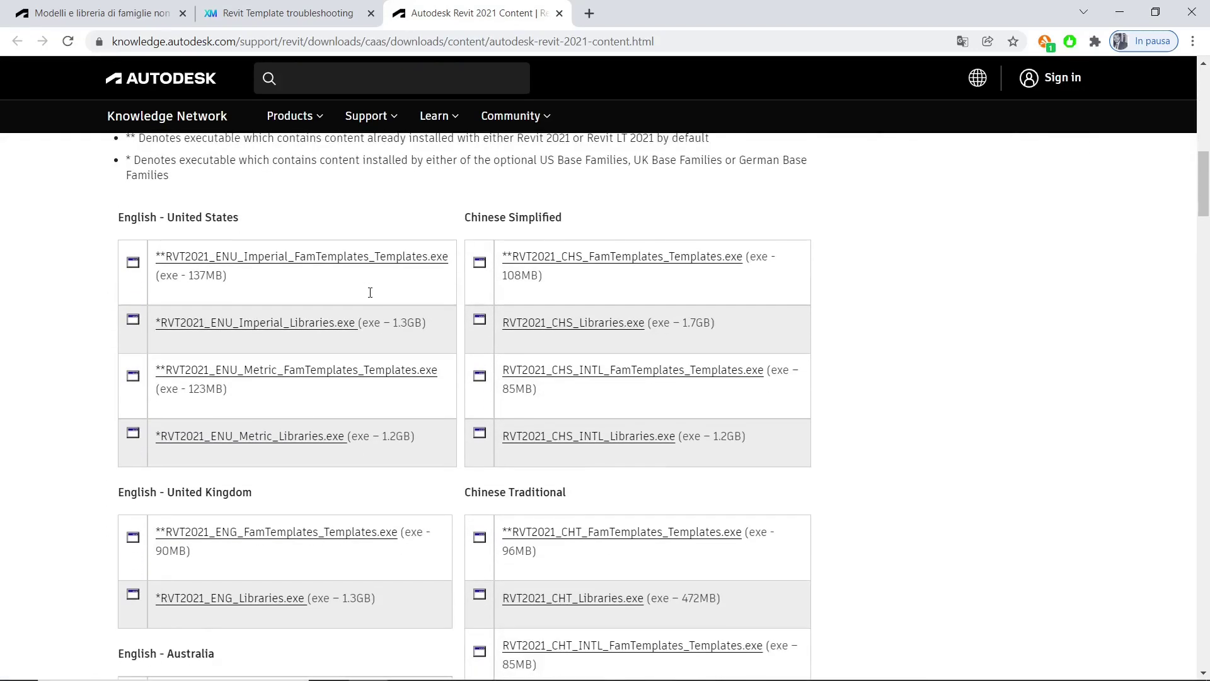
# - Switch to the Italian regional site and scroll down the installer tables
pyautogui.click(978, 77)
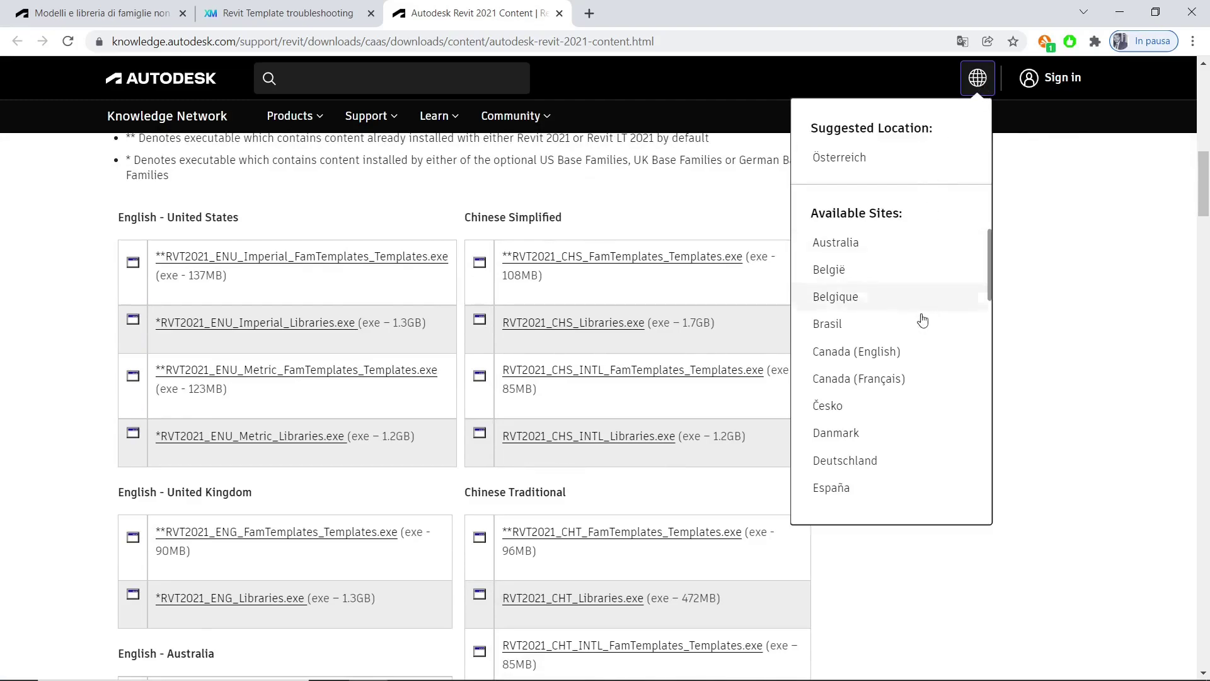
pyautogui.scroll(-4, 872, 403)
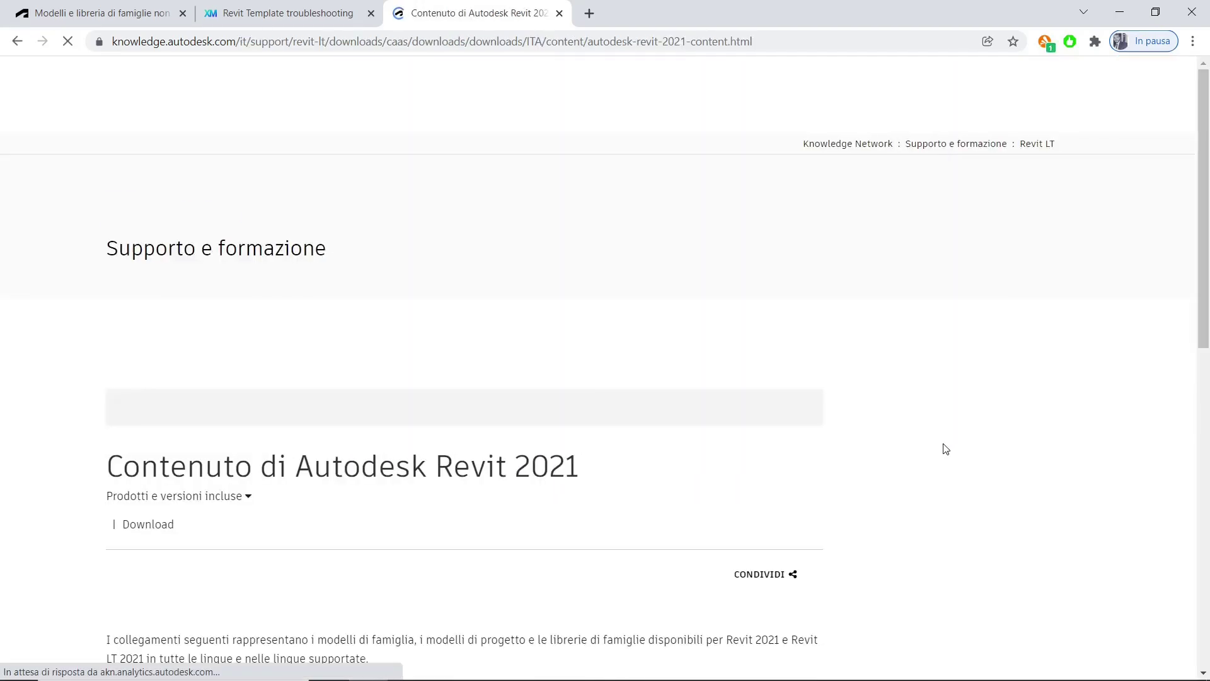
pyautogui.scroll(-5, 580, 310)
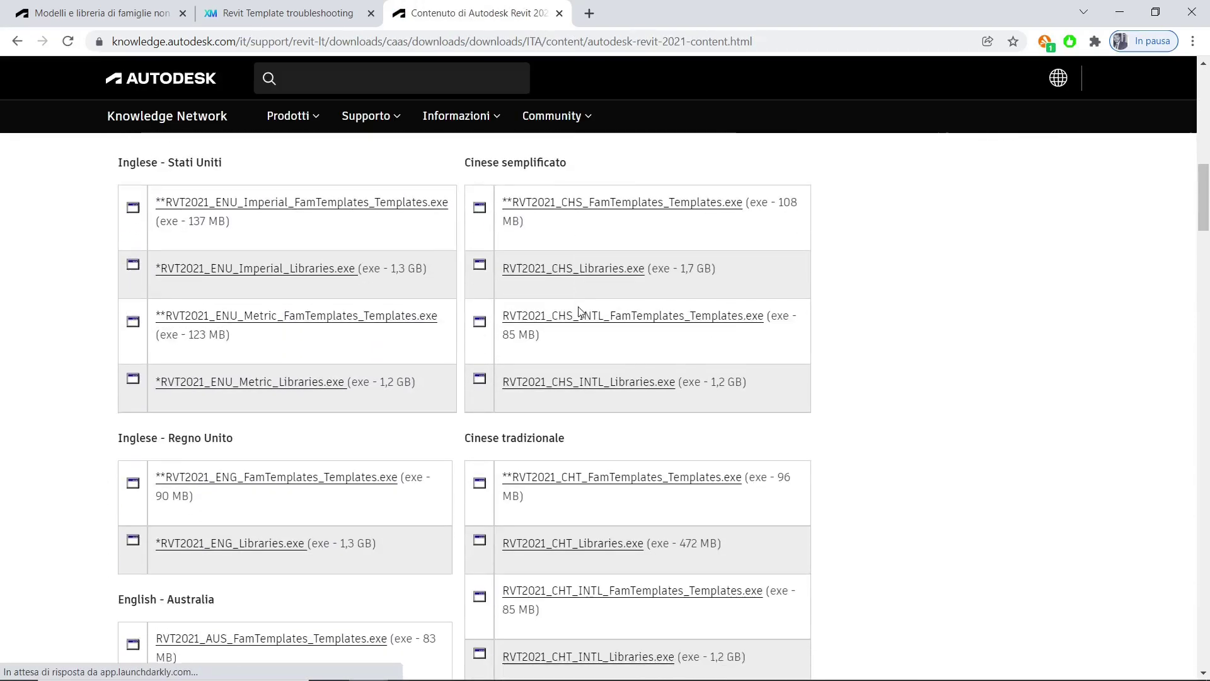
pyautogui.scroll(-2, 580, 310)
pyautogui.scroll(-3, 580, 310)
pyautogui.scroll(-4, 581, 309)
pyautogui.scroll(-4, 580, 309)
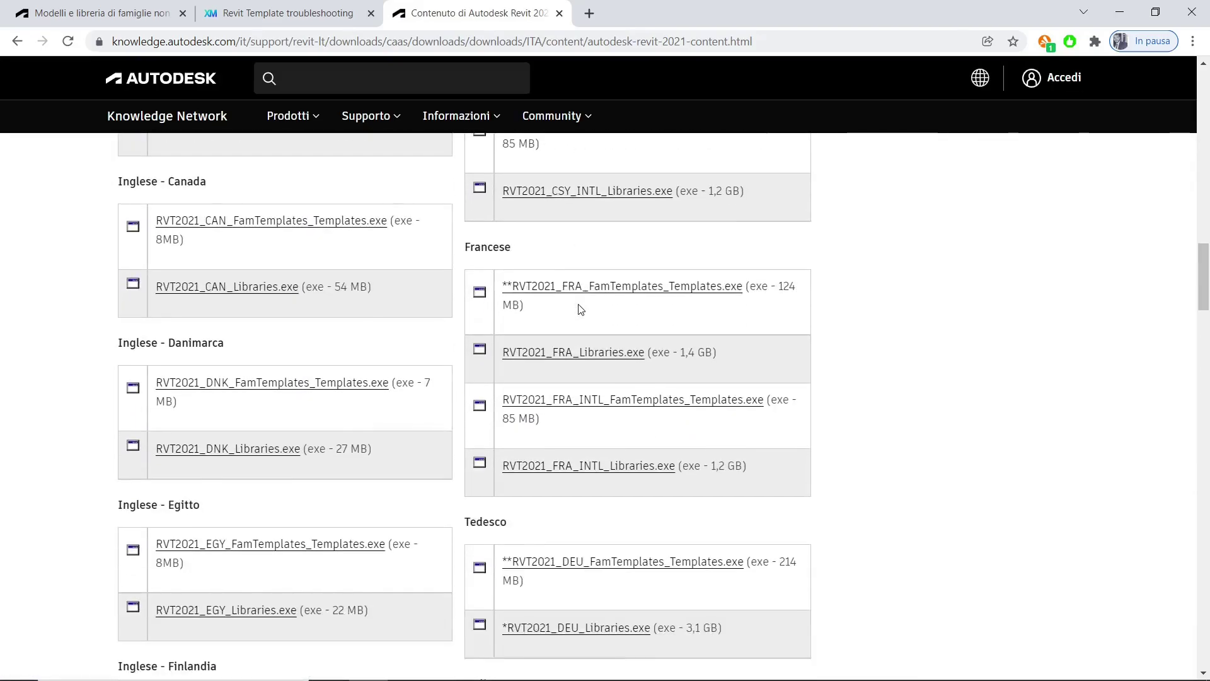
pyautogui.scroll(-5, 581, 309)
pyautogui.scroll(-1, 579, 306)
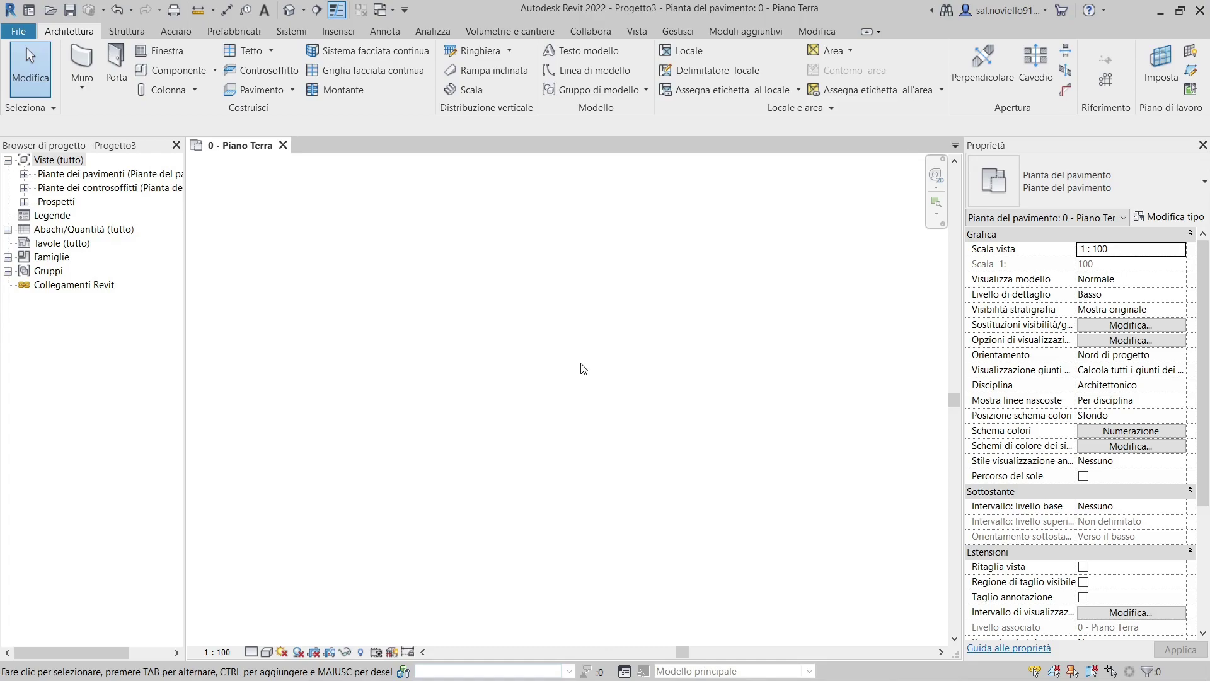
# - Close Progetto3 without saving and create Progetto4 from Modello architettonico
pyautogui.click(283, 147)
pyautogui.click(637, 351)
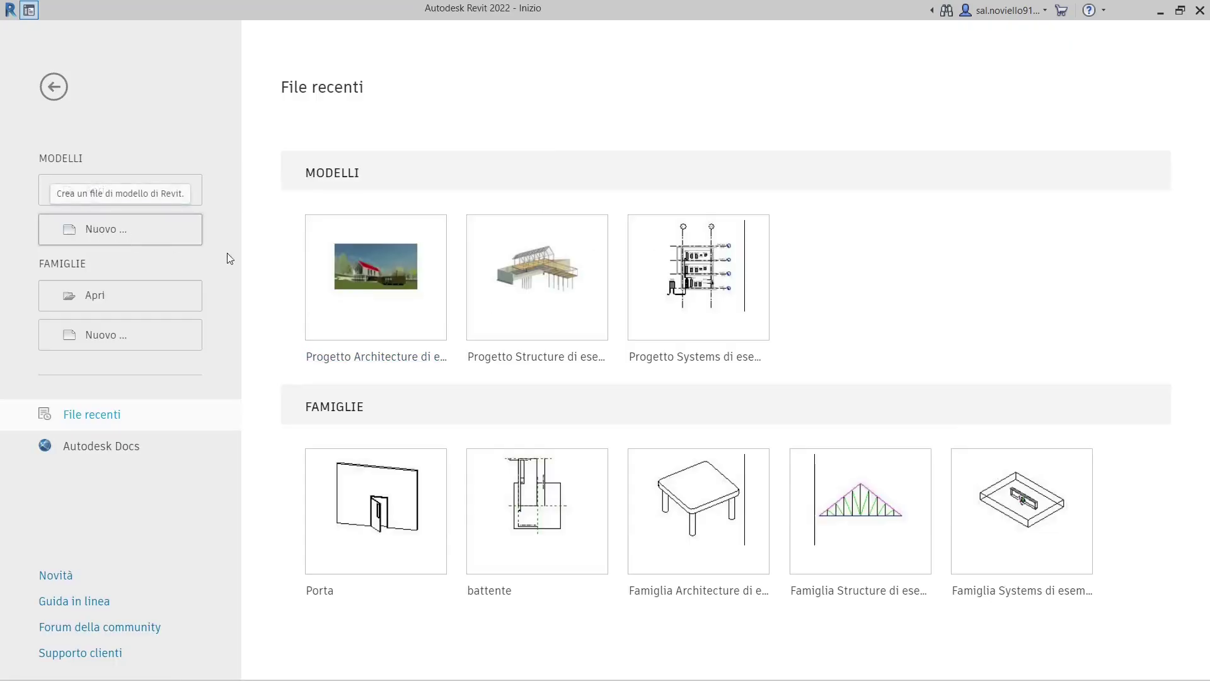
pyautogui.click(543, 315)
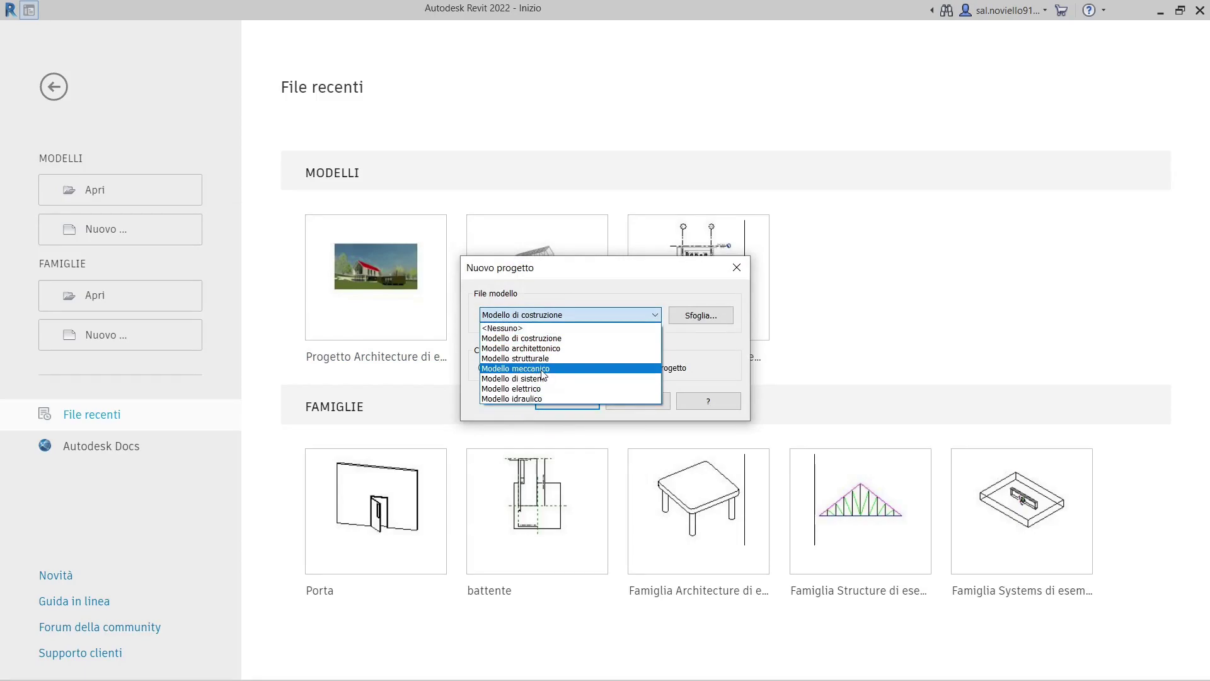
pyautogui.click(572, 176)
pyautogui.click(570, 315)
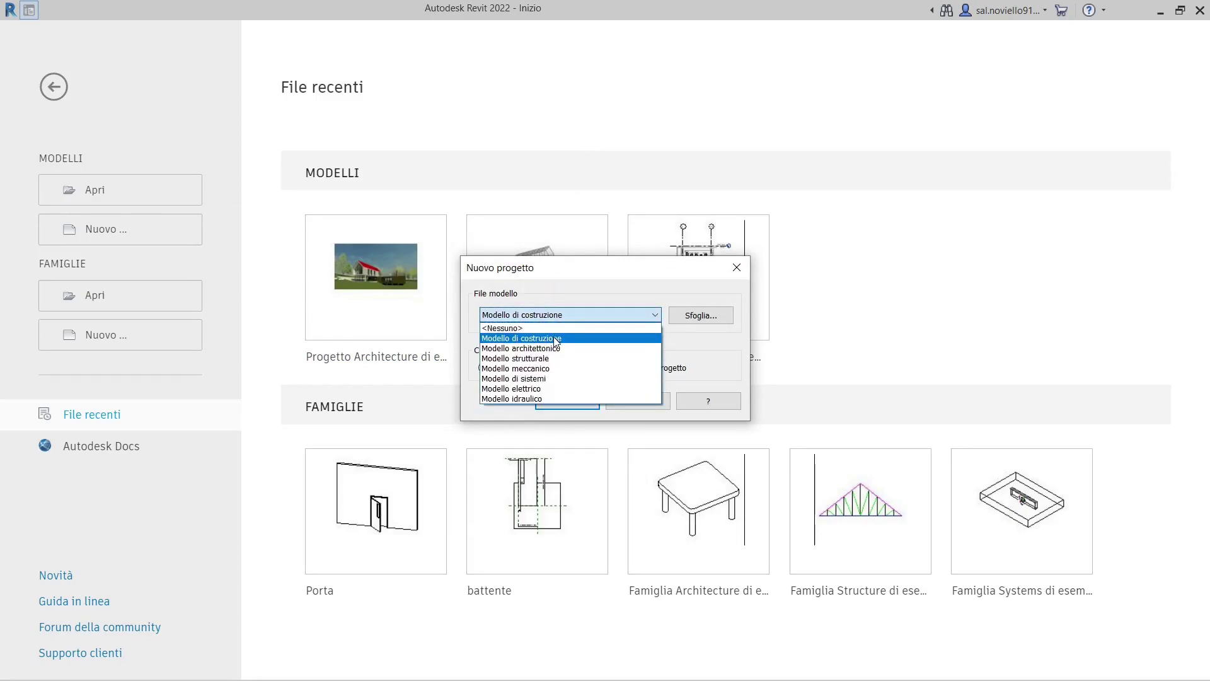
pyautogui.click(550, 347)
pyautogui.click(580, 403)
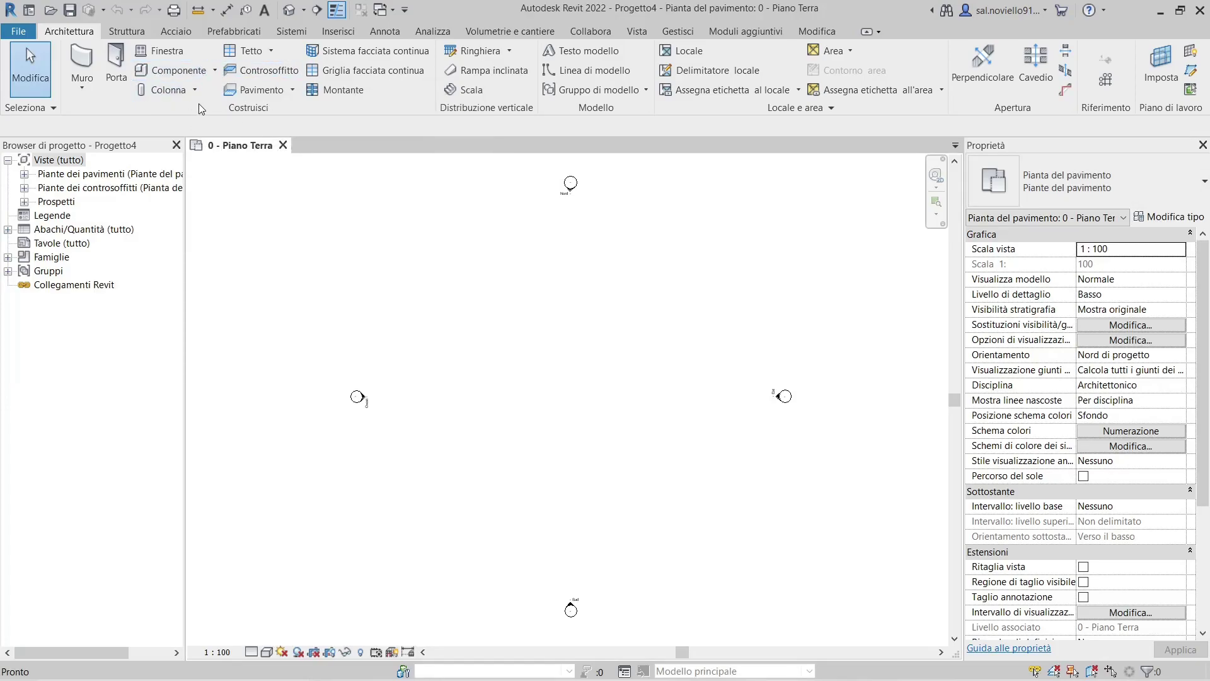
# - Start a component and open the Carica famiglia dialog, scrolling its folder list
pyautogui.click(169, 69)
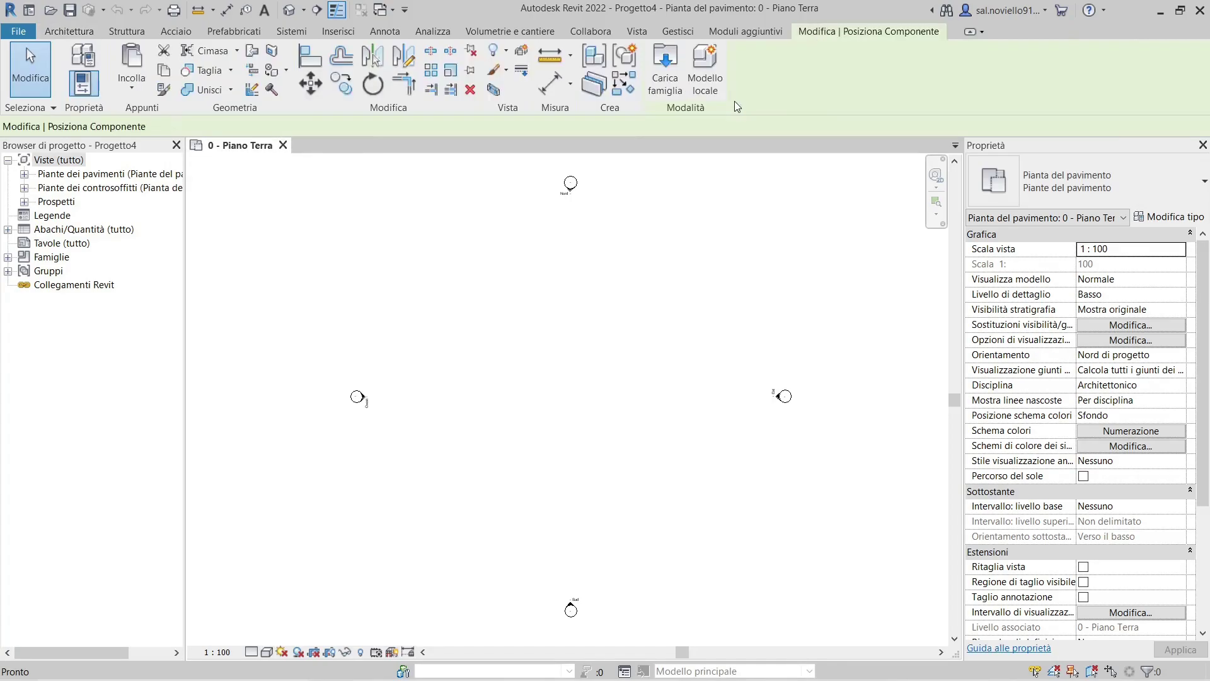
pyautogui.click(665, 70)
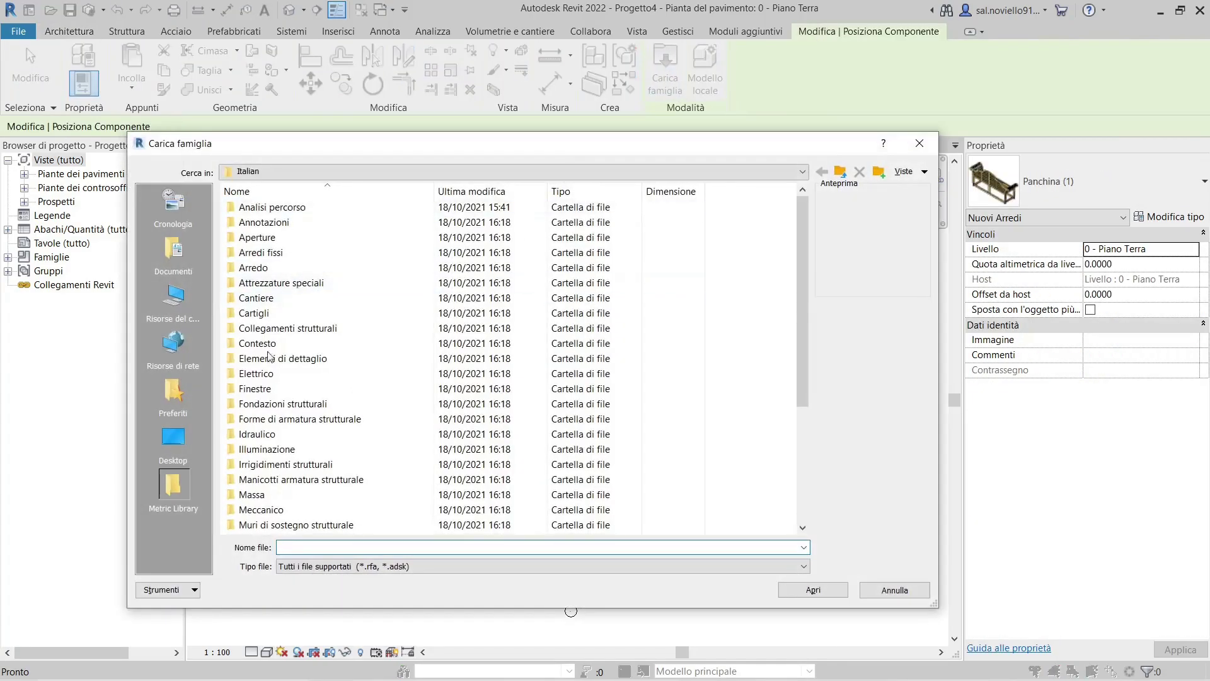
pyautogui.scroll(-5, 270, 357)
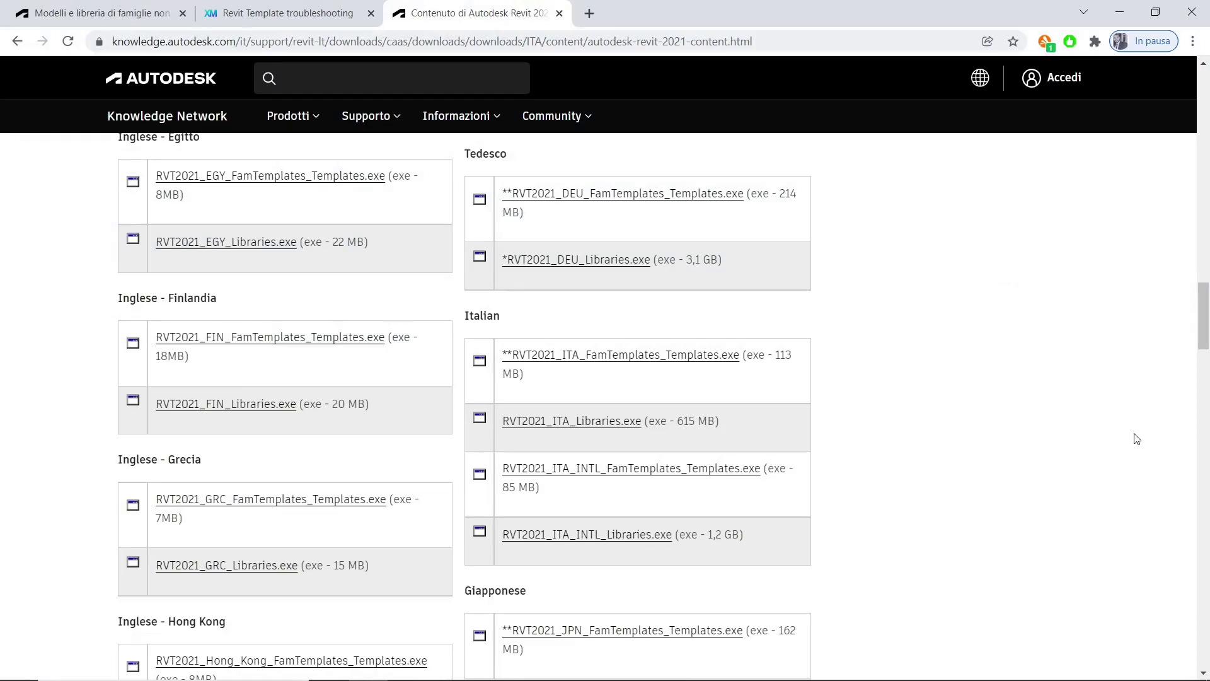
pyautogui.scroll(1, 325, 334)
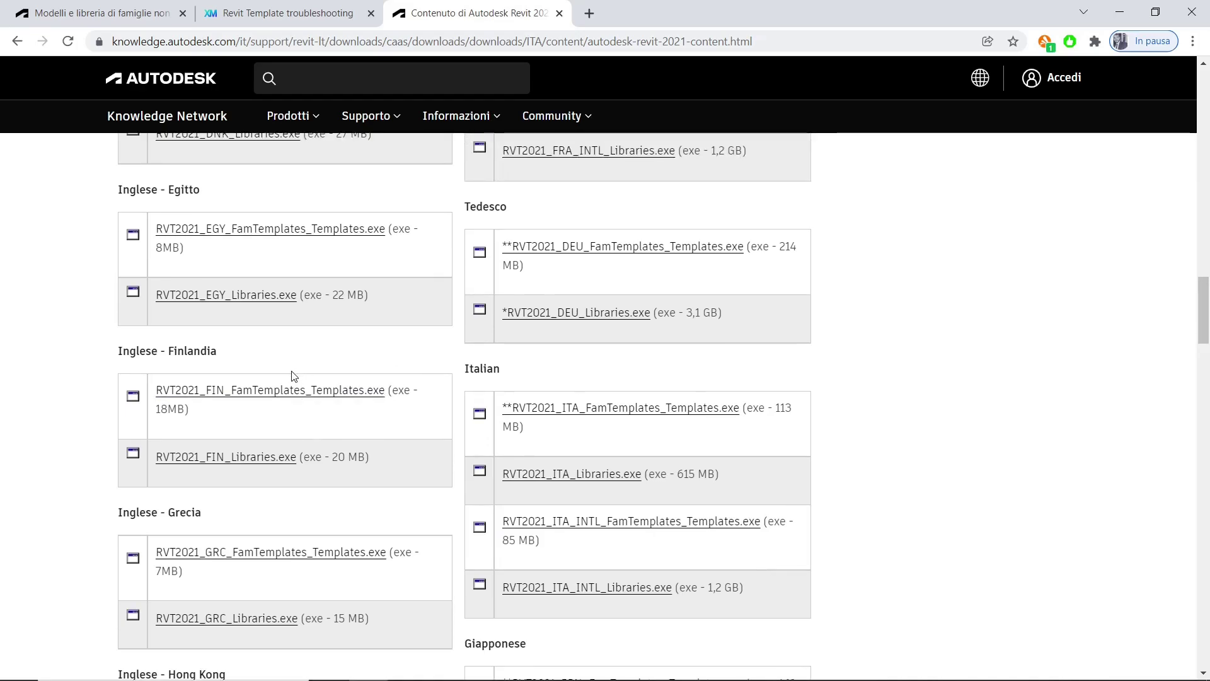
pyautogui.scroll(-1, 292, 376)
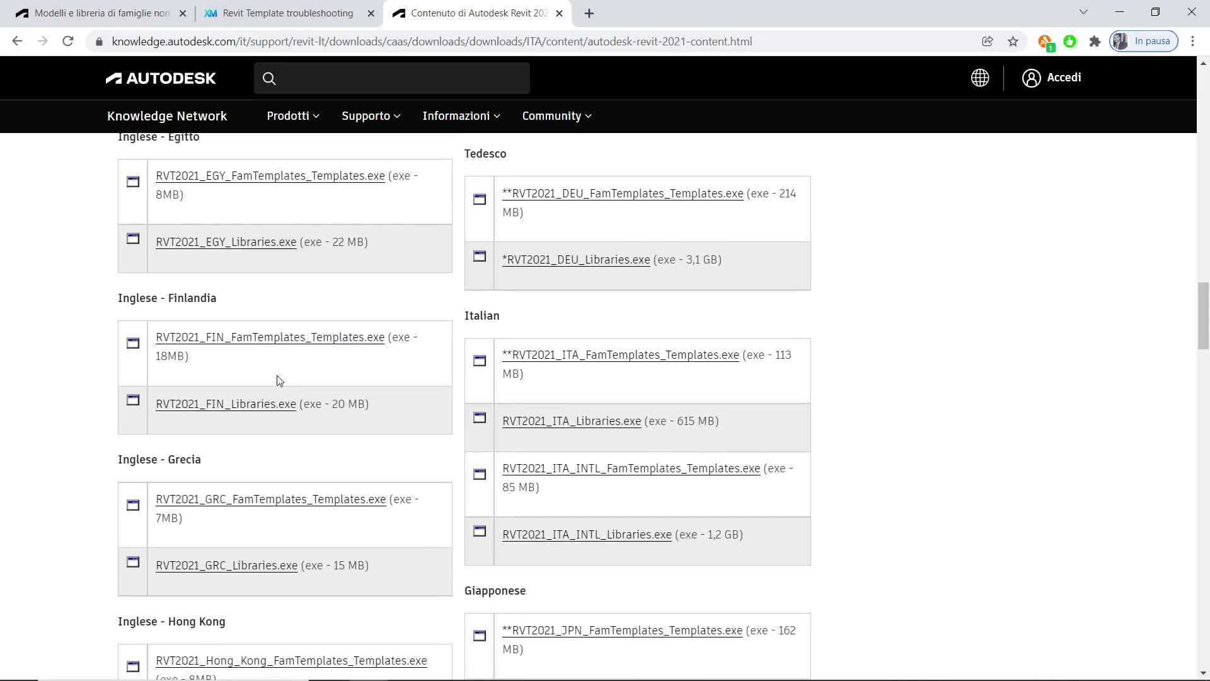
pyautogui.scroll(2, 458, 290)
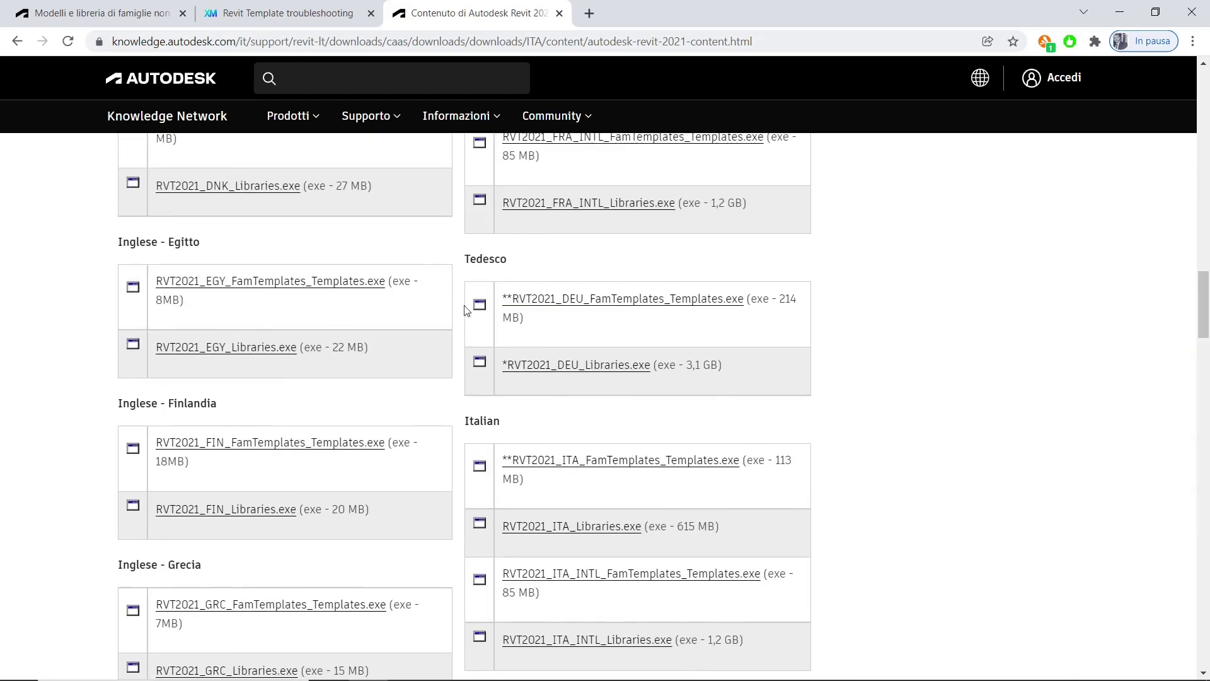